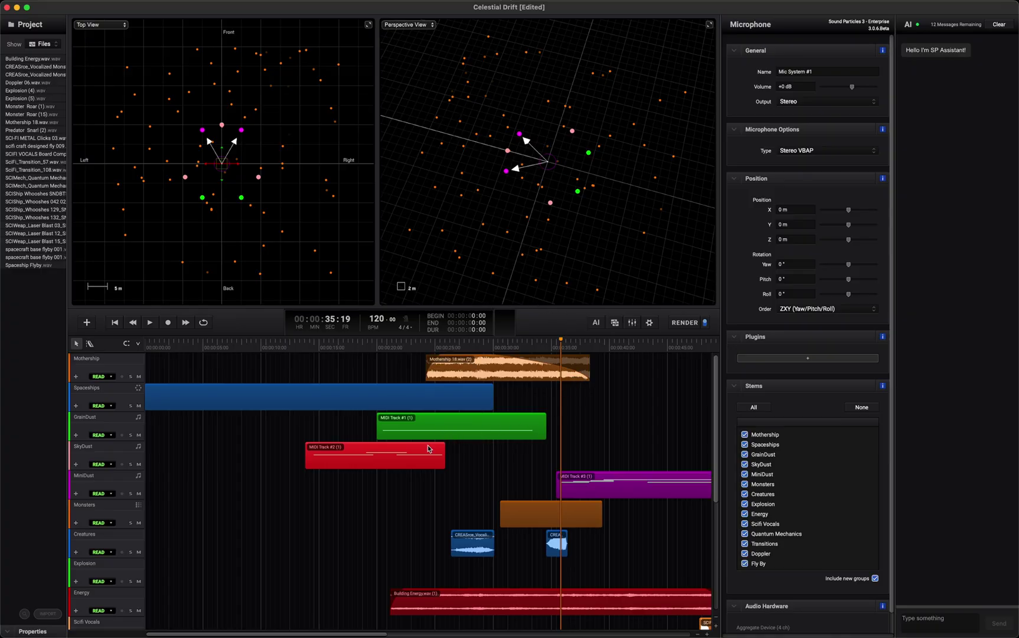
- Select the Spaceships group and preview its first two audio files, then stop the preview
{"action": "left_click", "coordinate": [362, 405]}
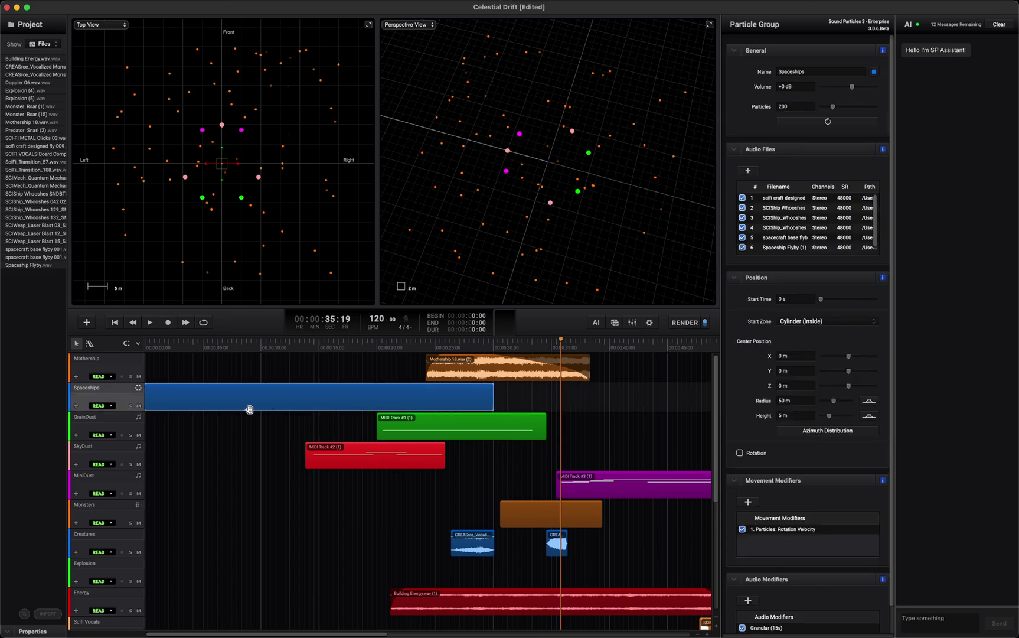
{"action": "left_click", "coordinate": [775, 201]}
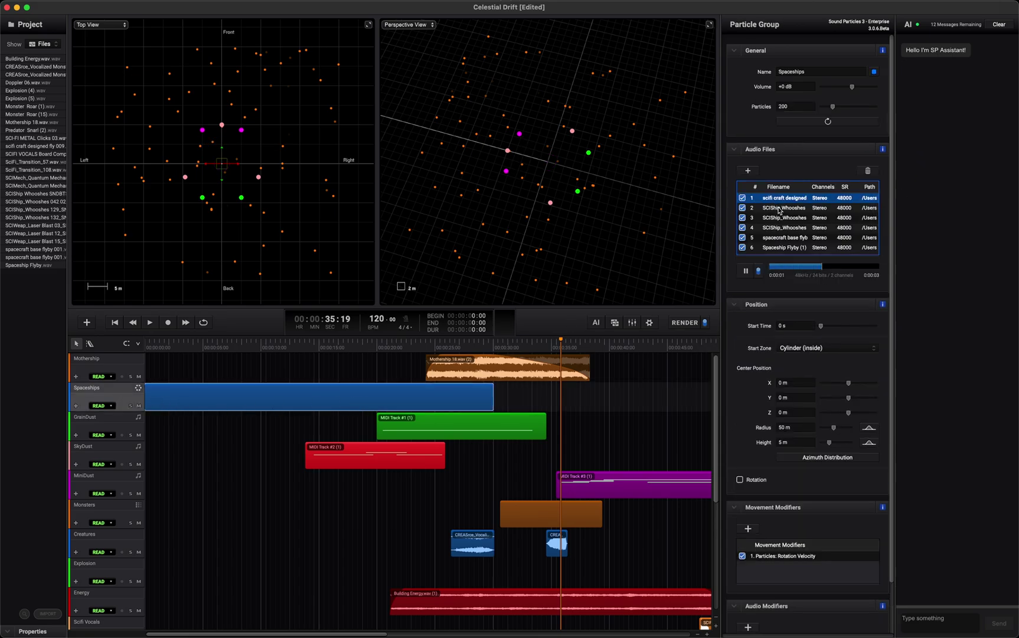
{"action": "left_click", "coordinate": [778, 208]}
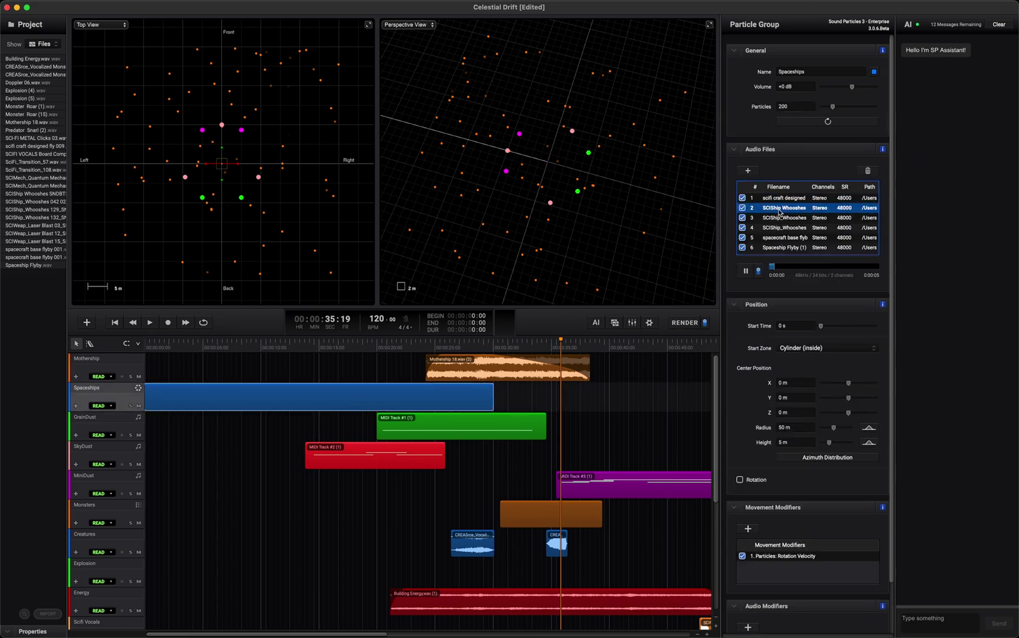
{"action": "left_click", "coordinate": [747, 272]}
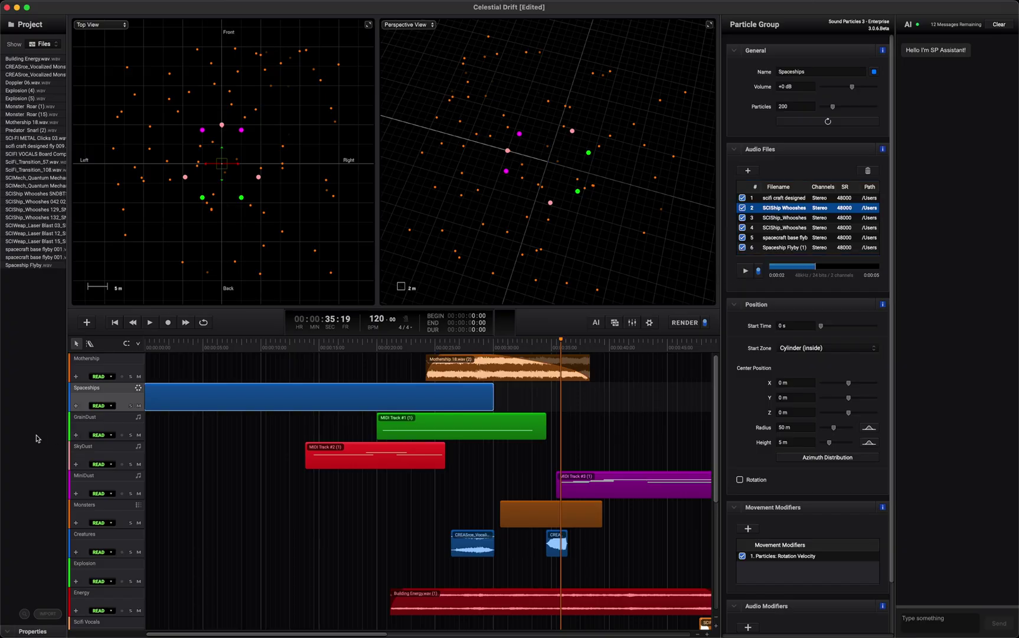
- Play the scene from the start and stop it about eight seconds in
{"action": "left_click", "coordinate": [110, 323]}
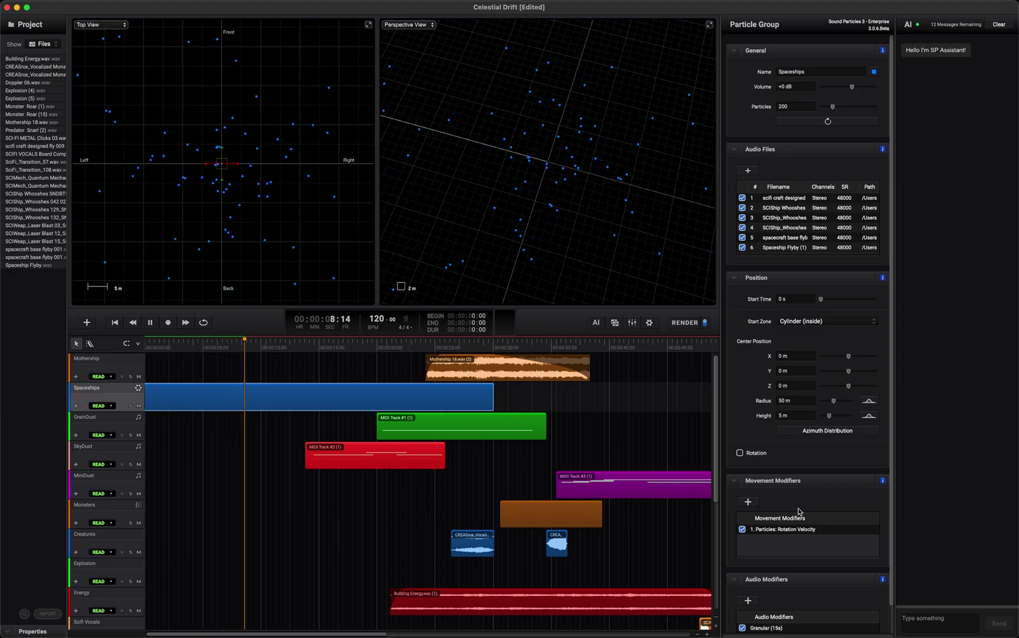
{"action": "key", "text": "space"}
{"action": "scroll", "coordinate": [820, 506], "scroll_direction": "down", "scroll_amount": 2}
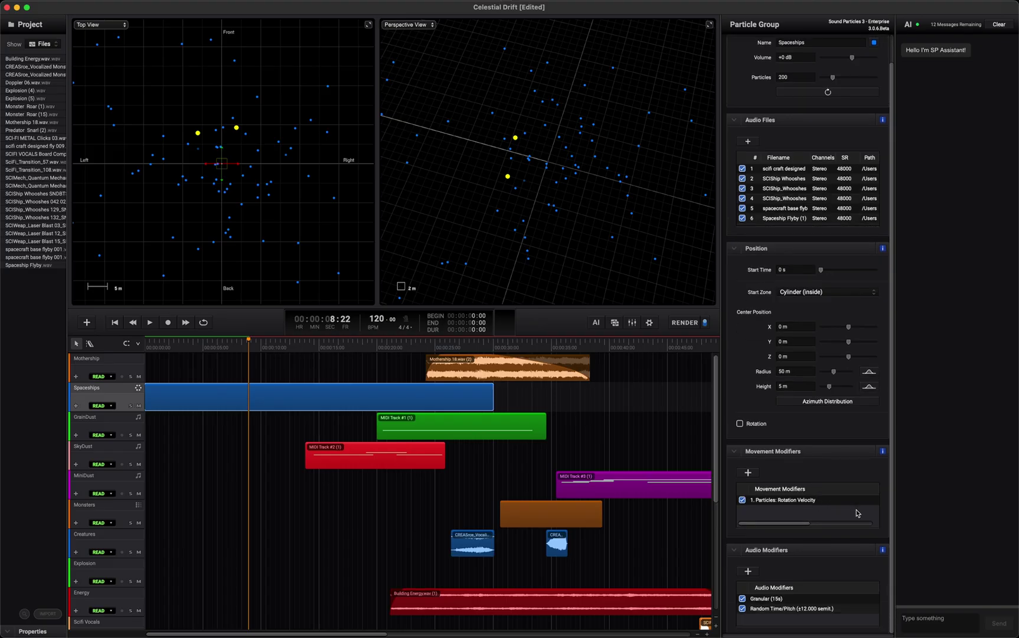
{"action": "scroll", "coordinate": [858, 513], "scroll_direction": "down", "scroll_amount": 1}
{"action": "scroll", "coordinate": [857, 514], "scroll_direction": "up", "scroll_amount": 2}
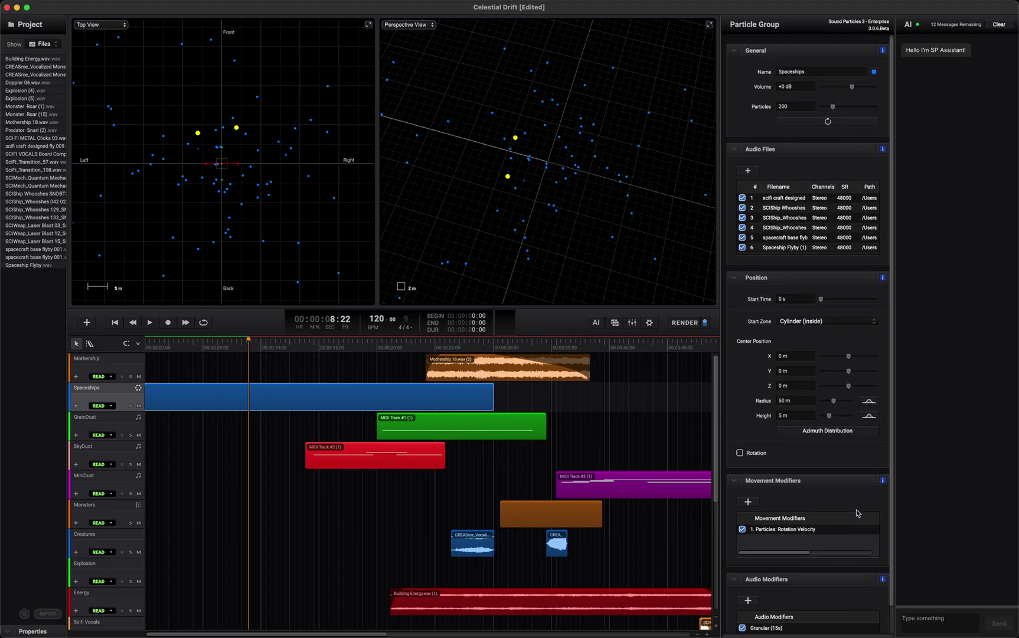
- Ask the AI assistant for a particle group named Comets in a 50 m radius cylinder area
{"action": "left_click", "coordinate": [935, 617]}
{"action": "type", "text": "Cr"}
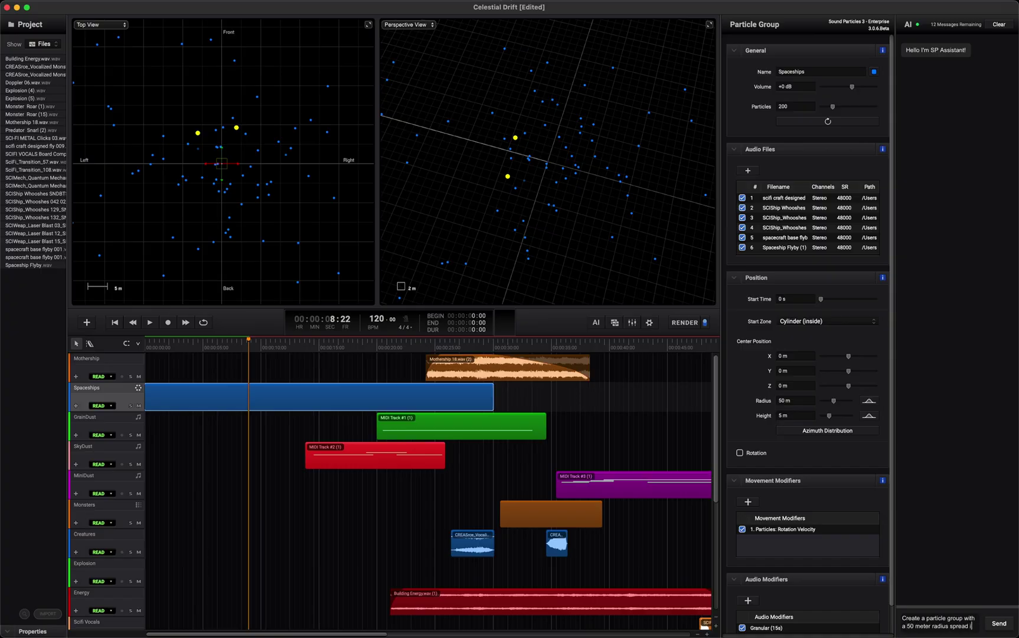
{"action": "type", "text": "nder area a"}
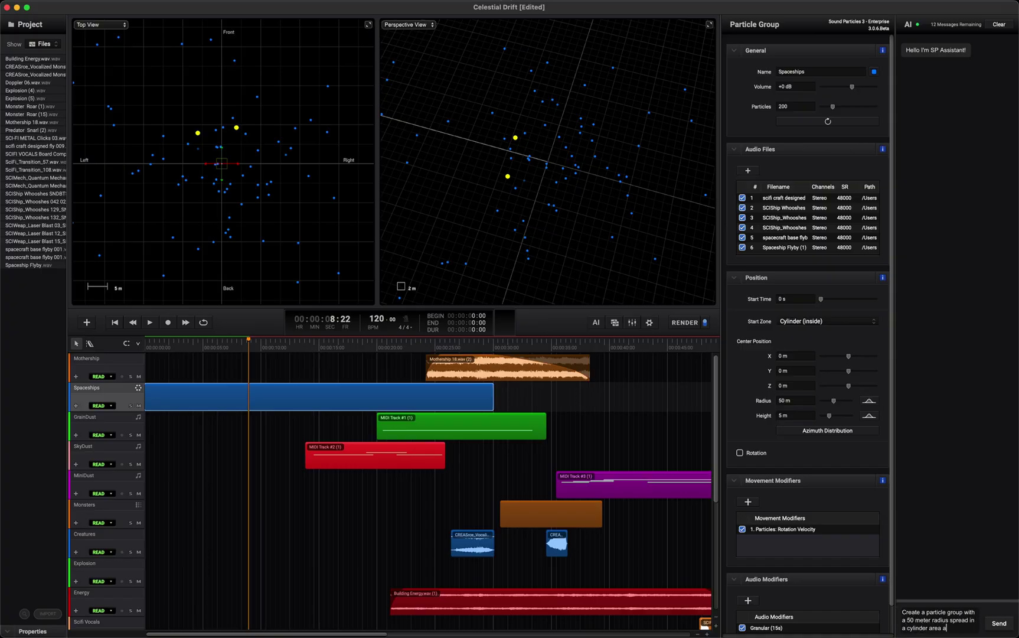
{"action": "type", "text": "nd name it \"Comets"}
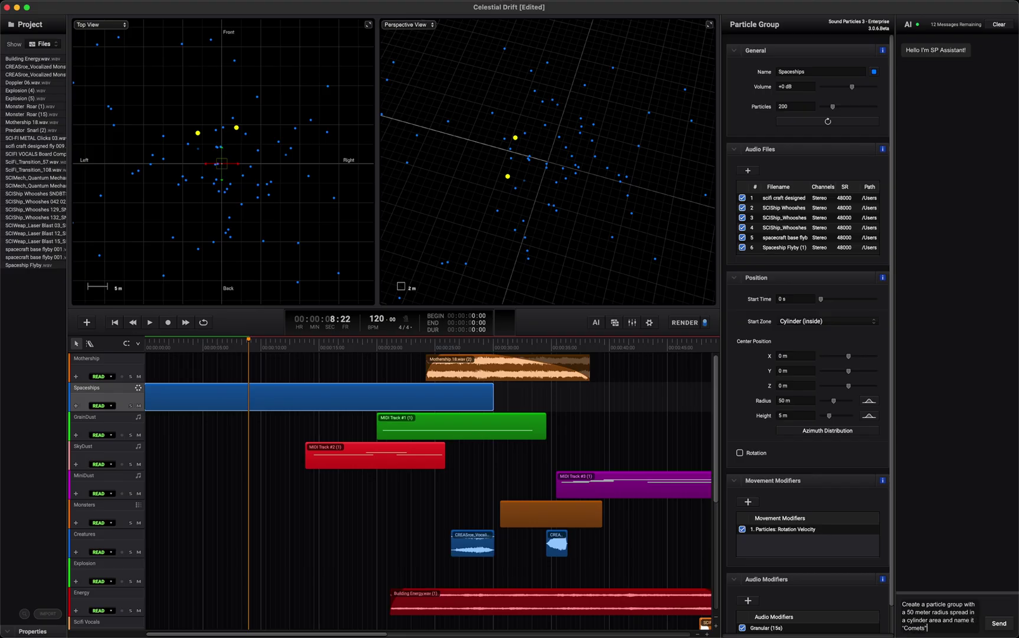
{"action": "key", "text": "Return"}
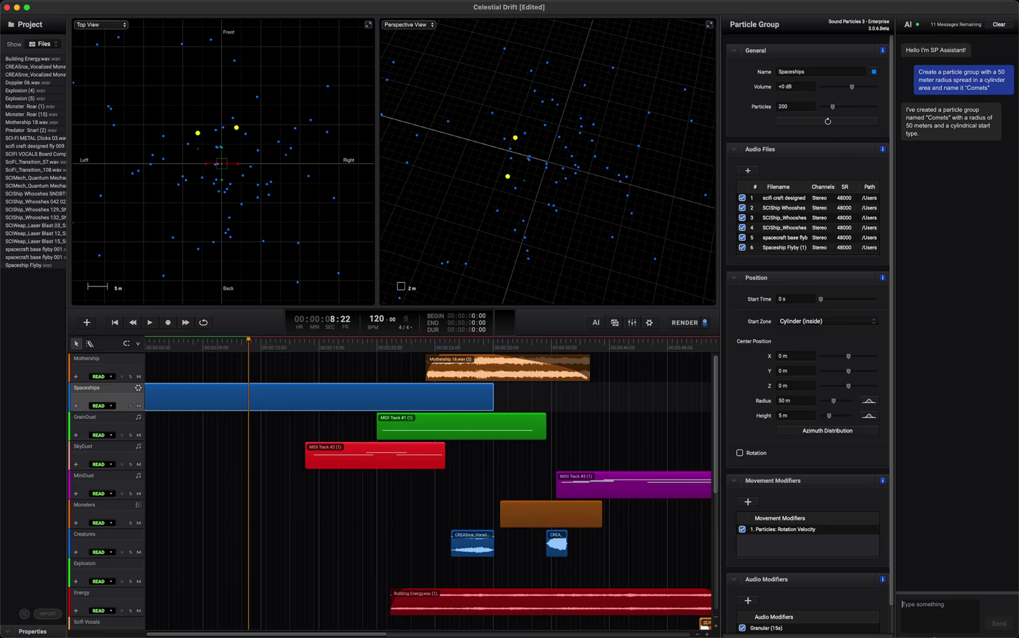
{"action": "scroll", "coordinate": [623, 549], "scroll_direction": "down", "scroll_amount": 8}
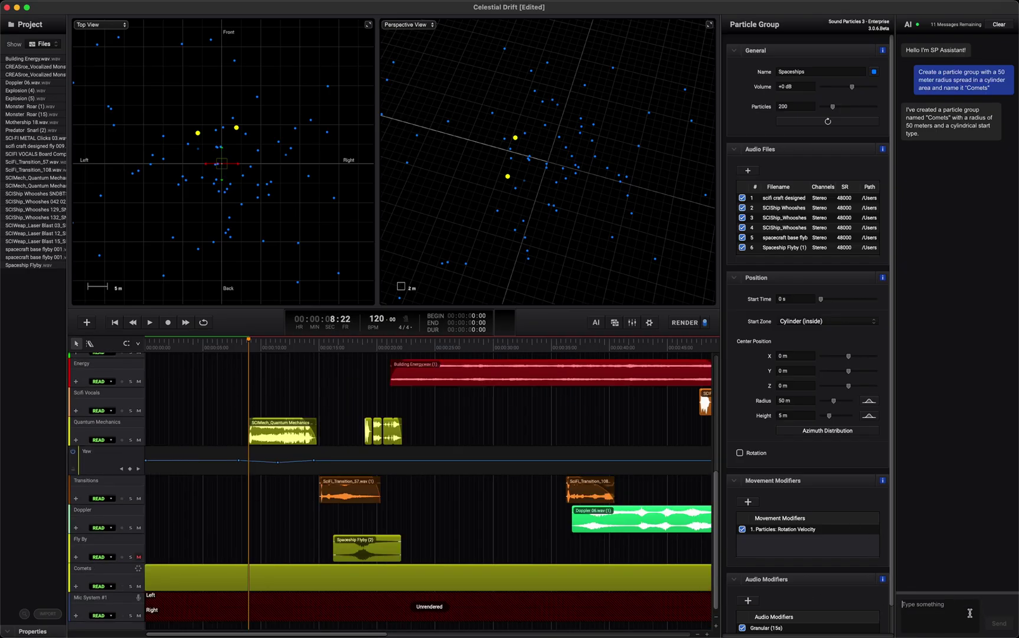
- Request Rotation Velocity movement and Granular synthesis audio modifiers for Comets, then check both in the inspector
{"action": "left_click", "coordinate": [970, 613]}
{"action": "type", "text": "N"}
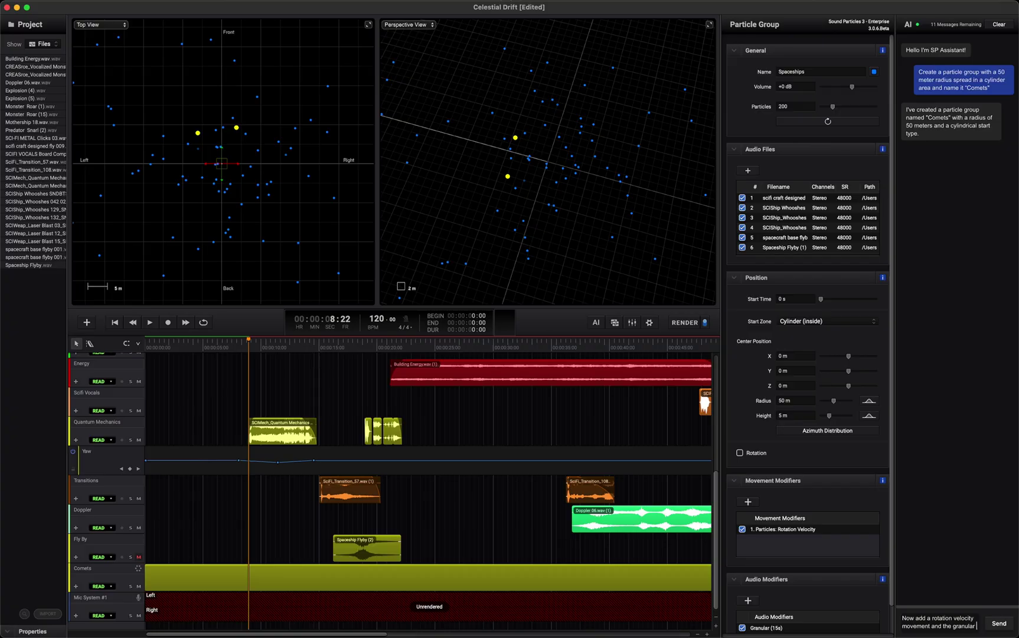
{"action": "type", "text": " synthesis au"}
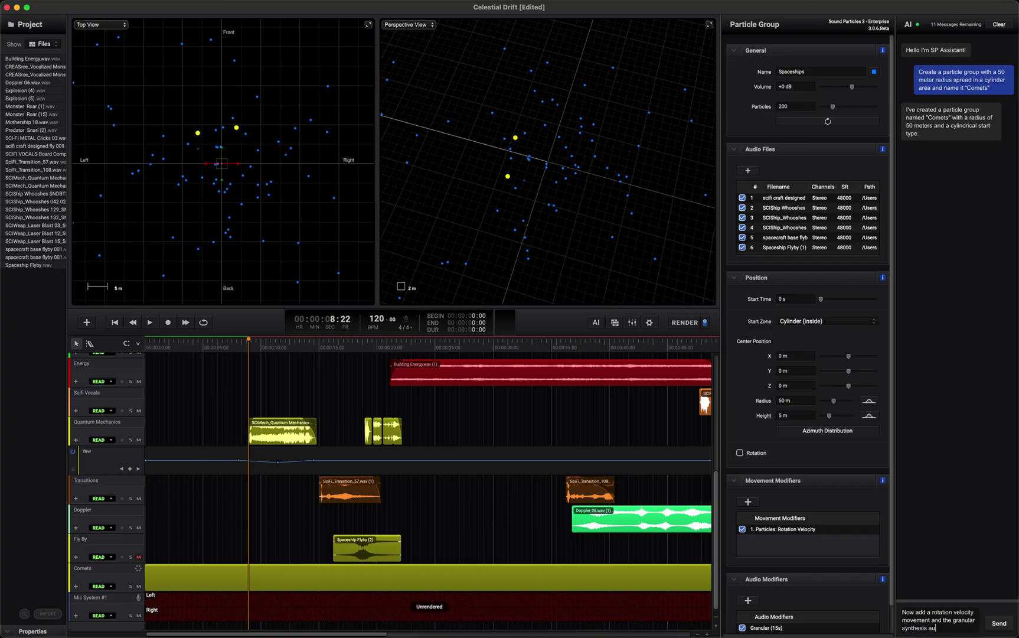
{"action": "type", "text": "dio modifier"}
{"action": "key", "text": "Return"}
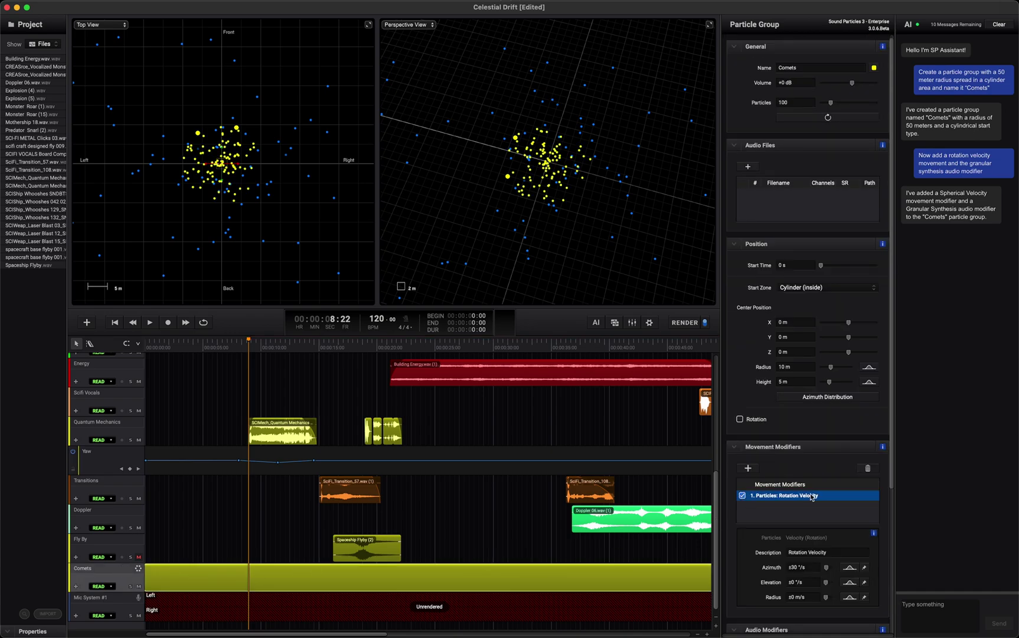
{"action": "scroll", "coordinate": [812, 496], "scroll_direction": "down", "scroll_amount": 5}
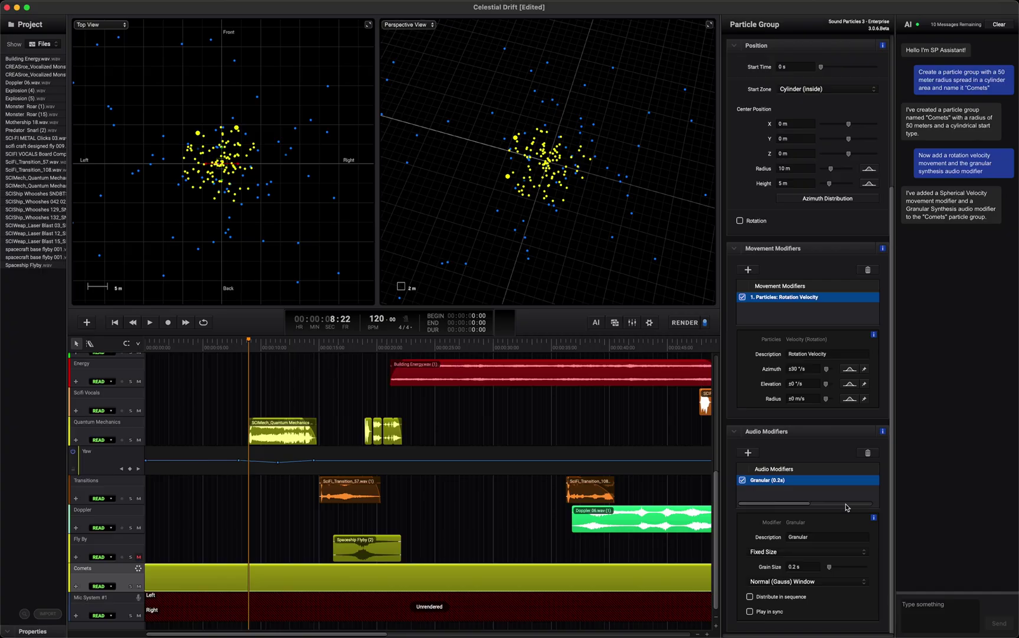
{"action": "scroll", "coordinate": [846, 506], "scroll_direction": "up", "scroll_amount": 3}
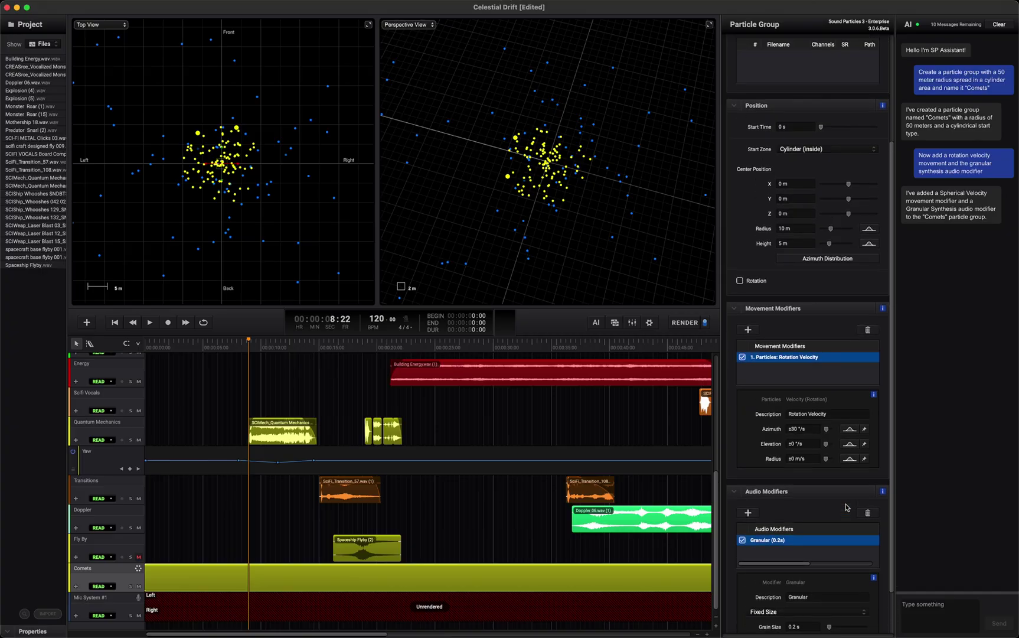
{"action": "scroll", "coordinate": [846, 506], "scroll_direction": "up", "scroll_amount": 3}
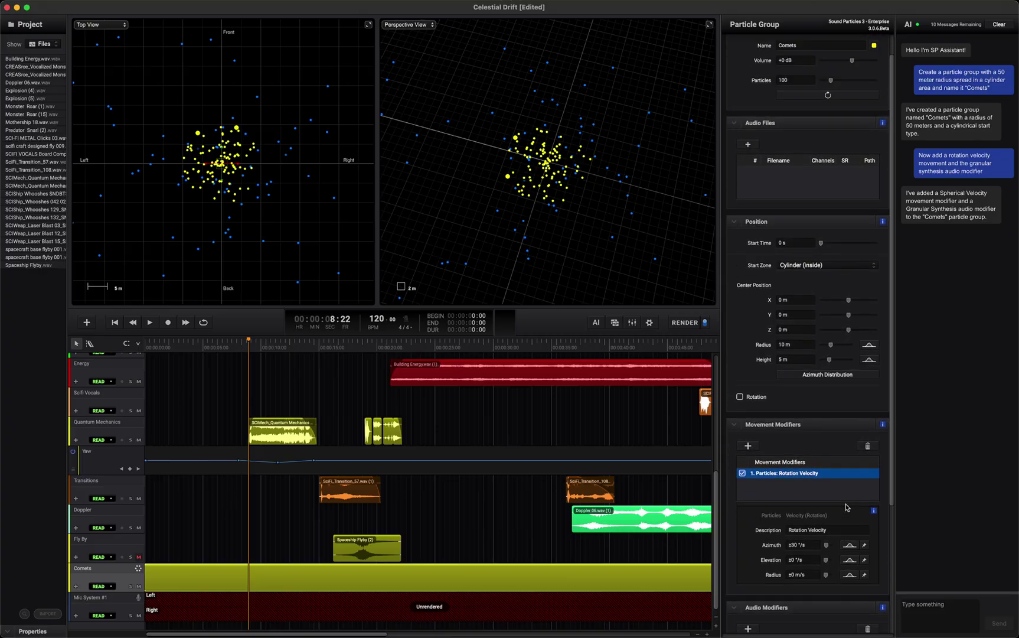
{"action": "scroll", "coordinate": [106, 455], "scroll_direction": "up", "scroll_amount": 3}
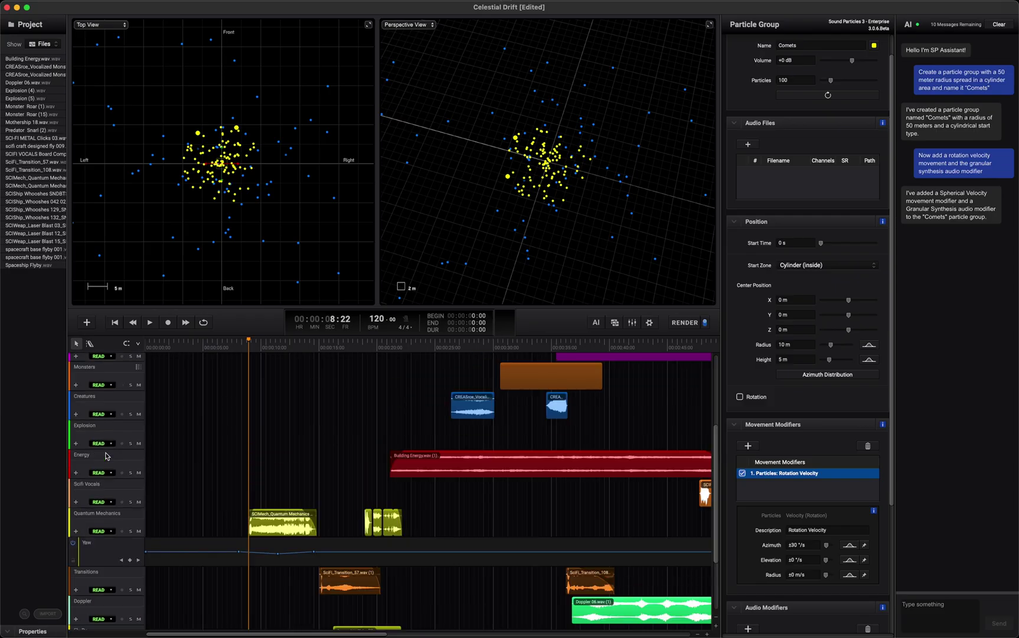
{"action": "scroll", "coordinate": [106, 455], "scroll_direction": "up", "scroll_amount": 3}
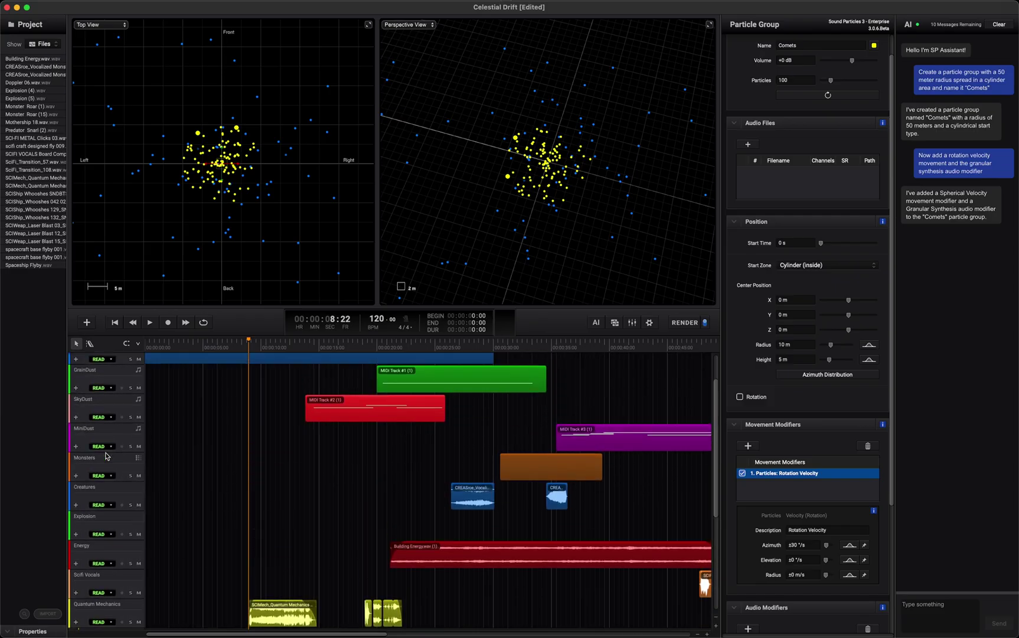
{"action": "scroll", "coordinate": [106, 455], "scroll_direction": "up", "scroll_amount": 1}
{"action": "scroll", "coordinate": [106, 458], "scroll_direction": "up", "scroll_amount": 1}
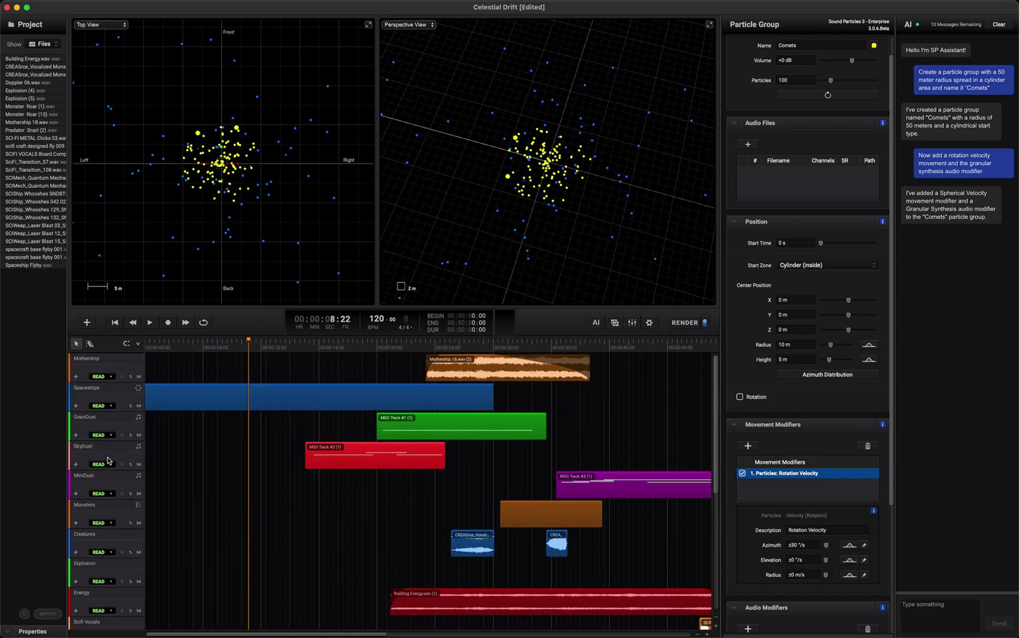
- Solo the Creatures and Monsters tracks and play from about 26 seconds
{"action": "left_click", "coordinate": [121, 539]}
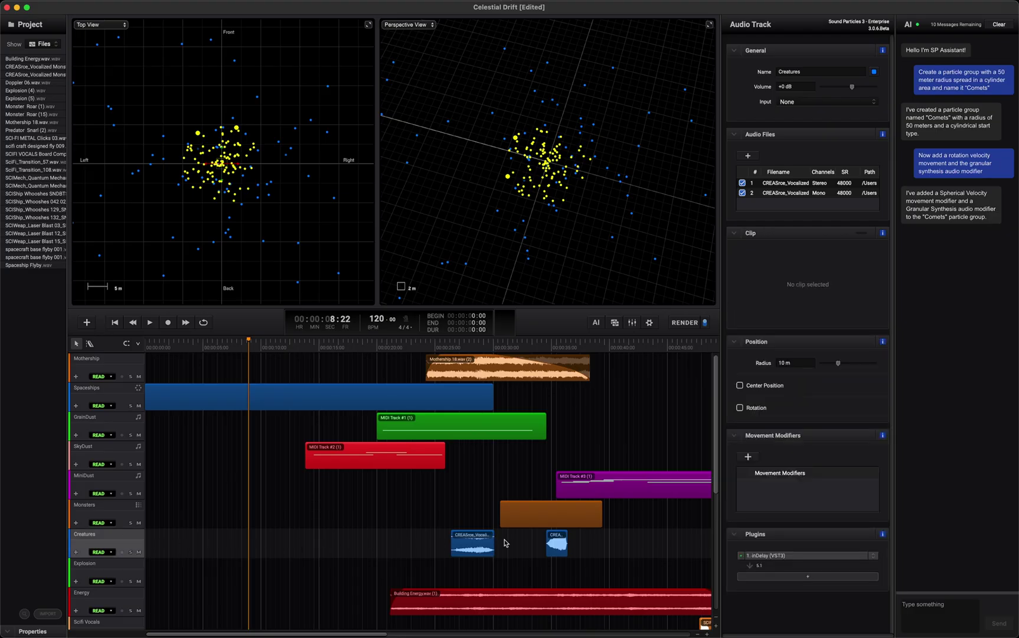
{"action": "left_click", "coordinate": [454, 341]}
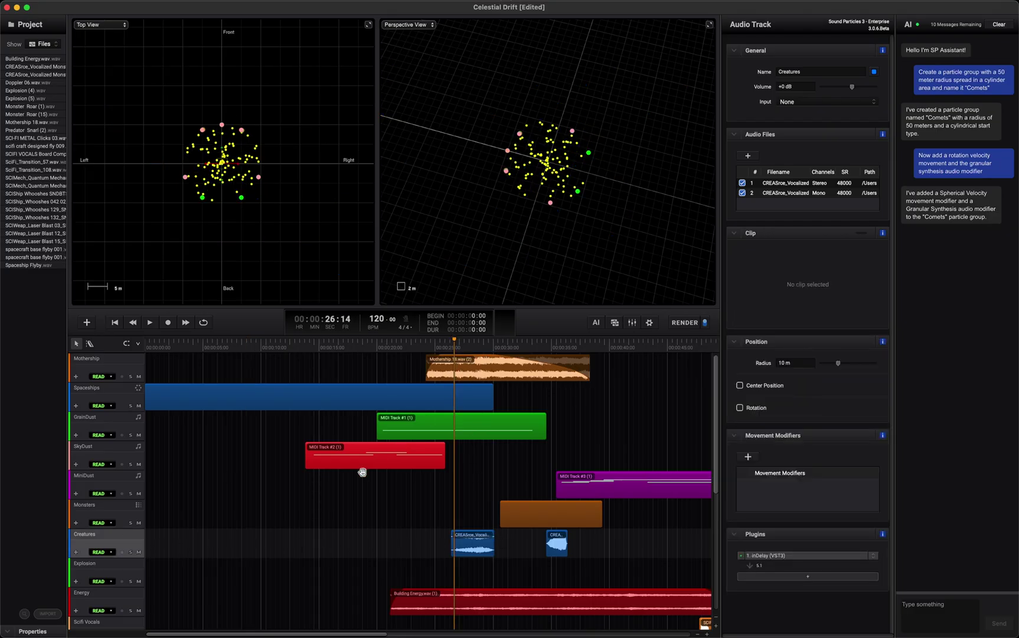
{"action": "left_click", "coordinate": [130, 552]}
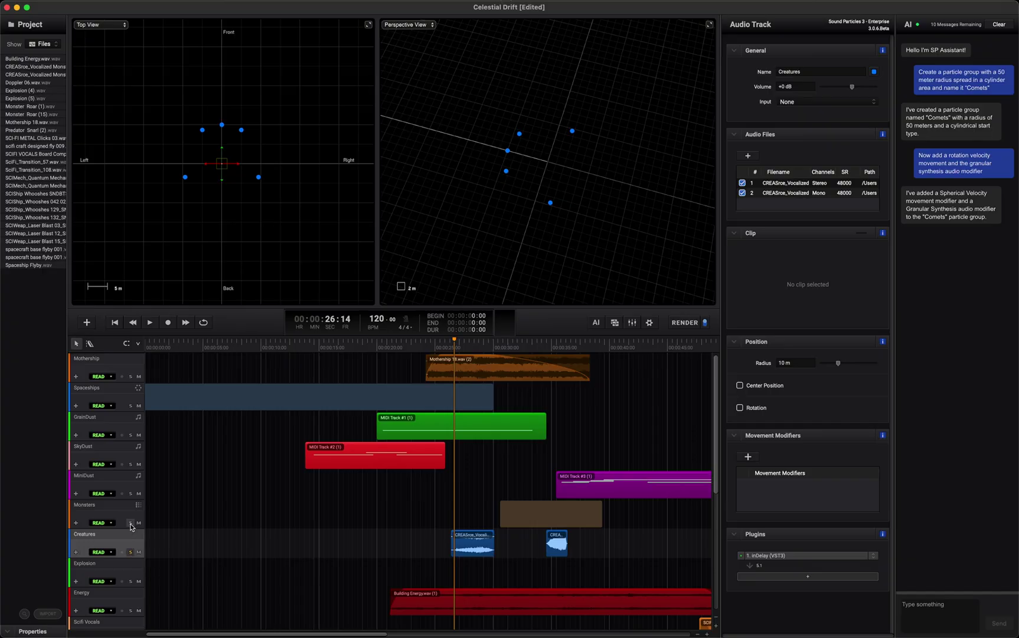
{"action": "left_click", "coordinate": [130, 522]}
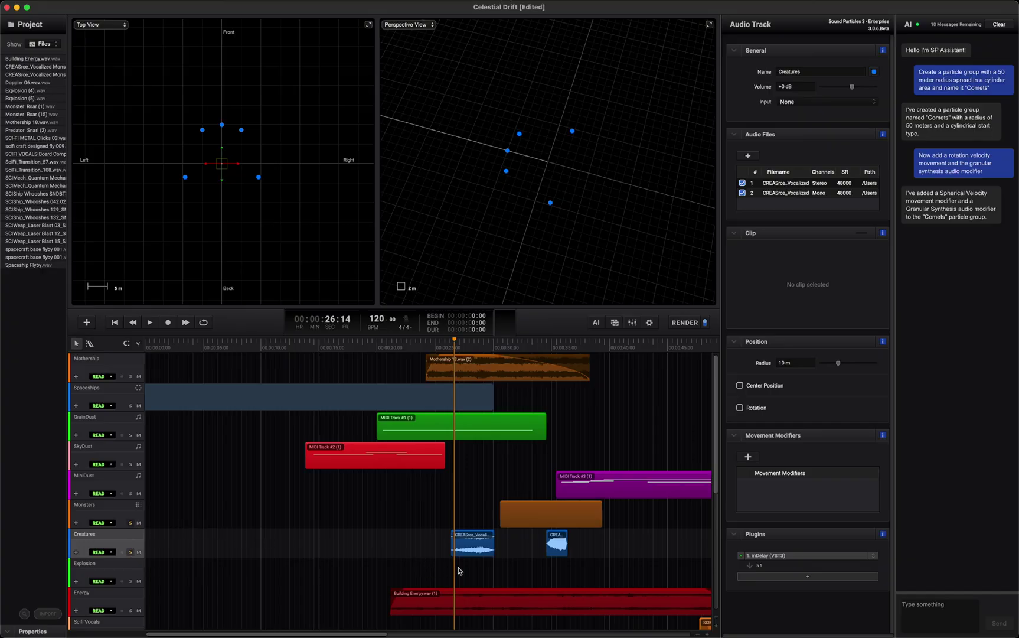
{"action": "key", "text": "space"}
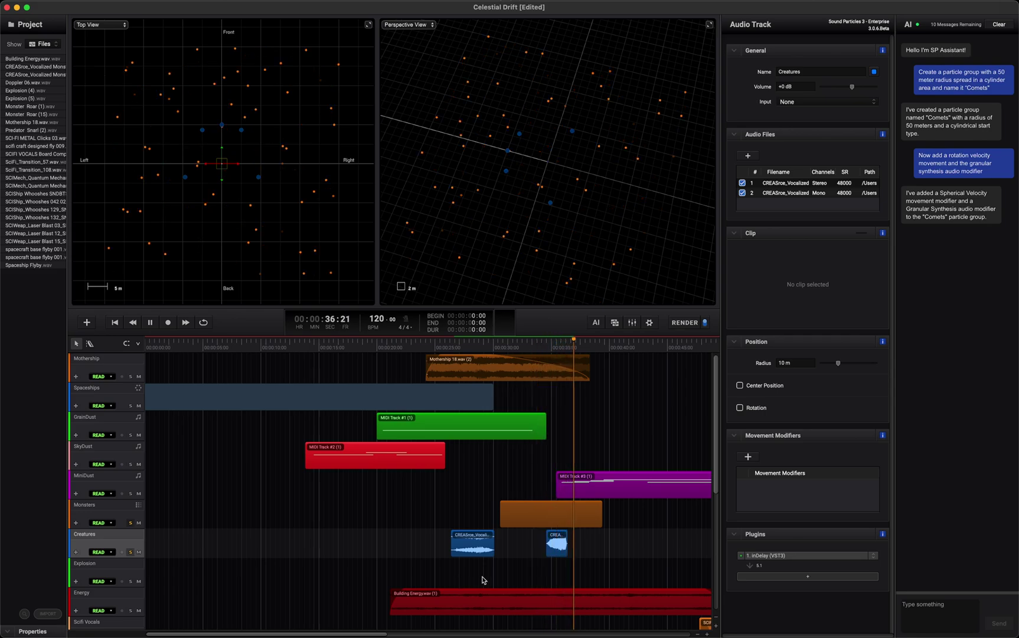
- Show the Monsters emitter settings, stop near 30 seconds, and move the playhead to about 34 seconds
{"action": "left_click", "coordinate": [116, 511]}
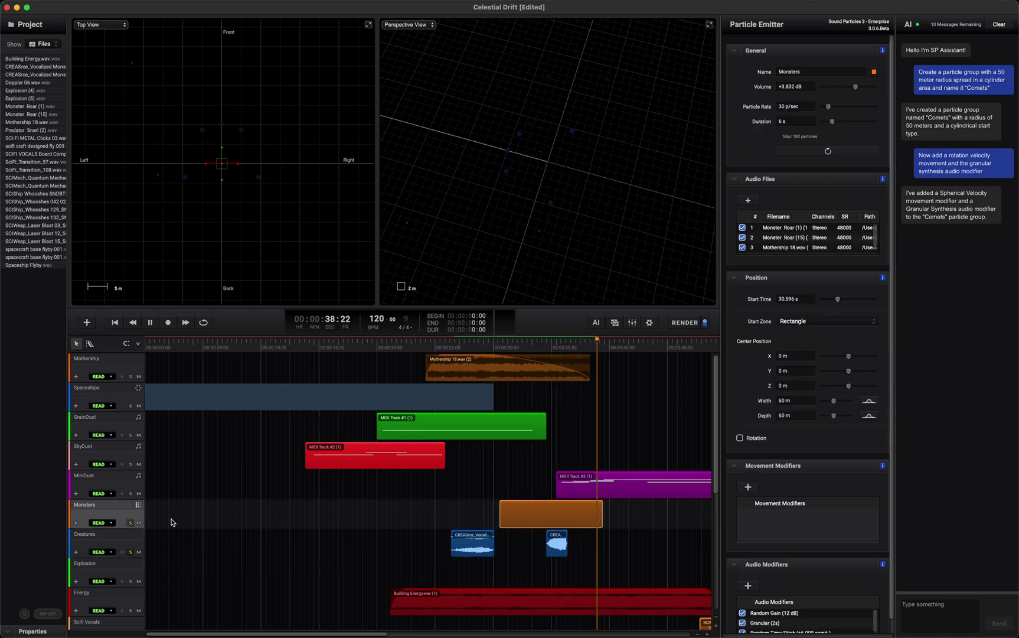
{"action": "left_click", "coordinate": [499, 342]}
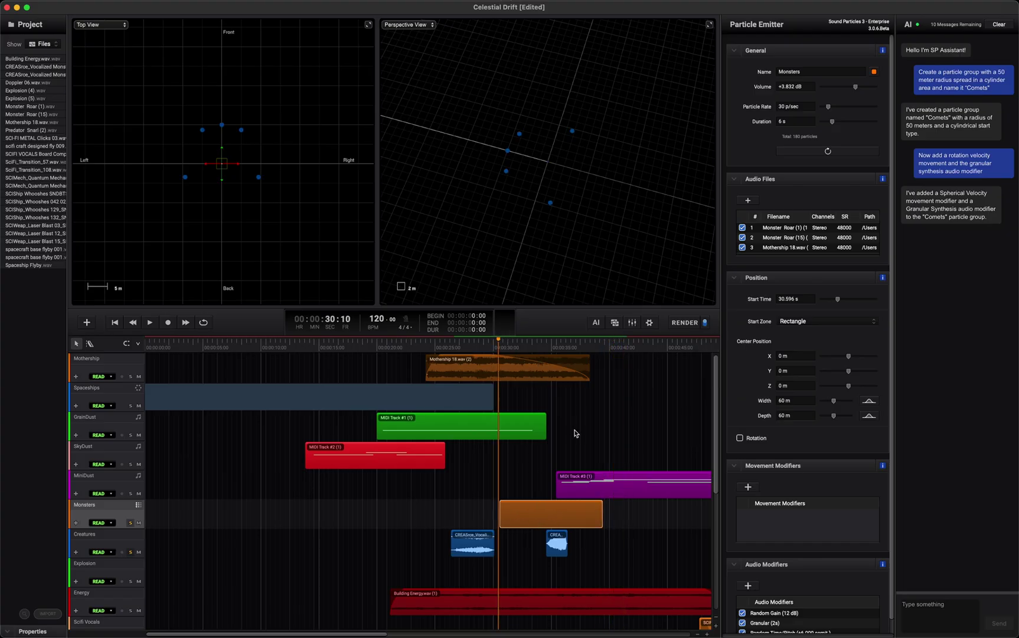
{"action": "left_click", "coordinate": [541, 355]}
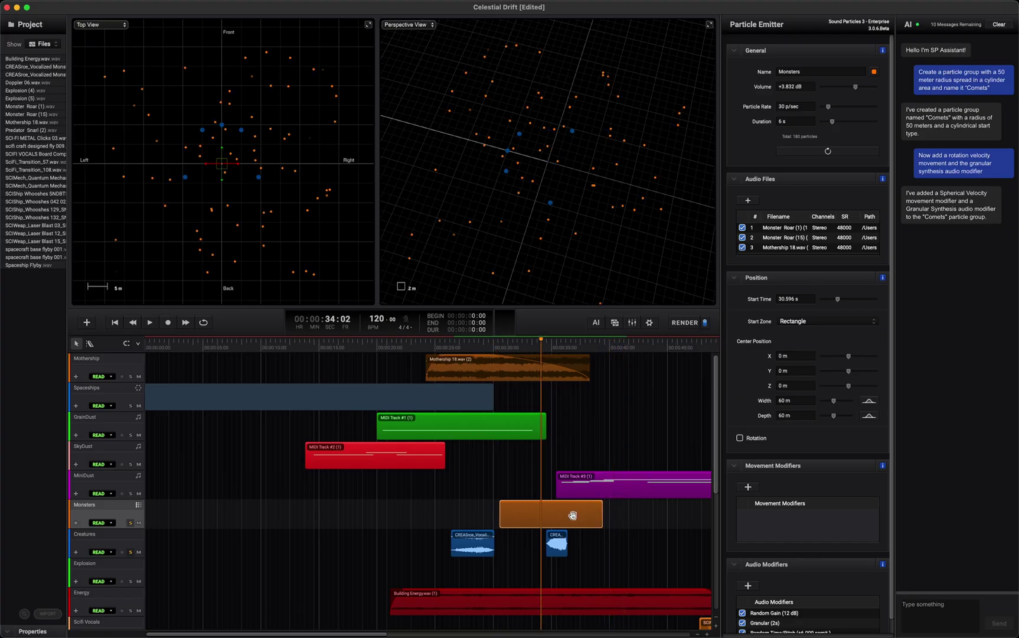
{"action": "mouse_move", "coordinate": [475, 548]}
- Open the inDelay effect from the second Creatures clip and stop playback
{"action": "left_click", "coordinate": [558, 546]}
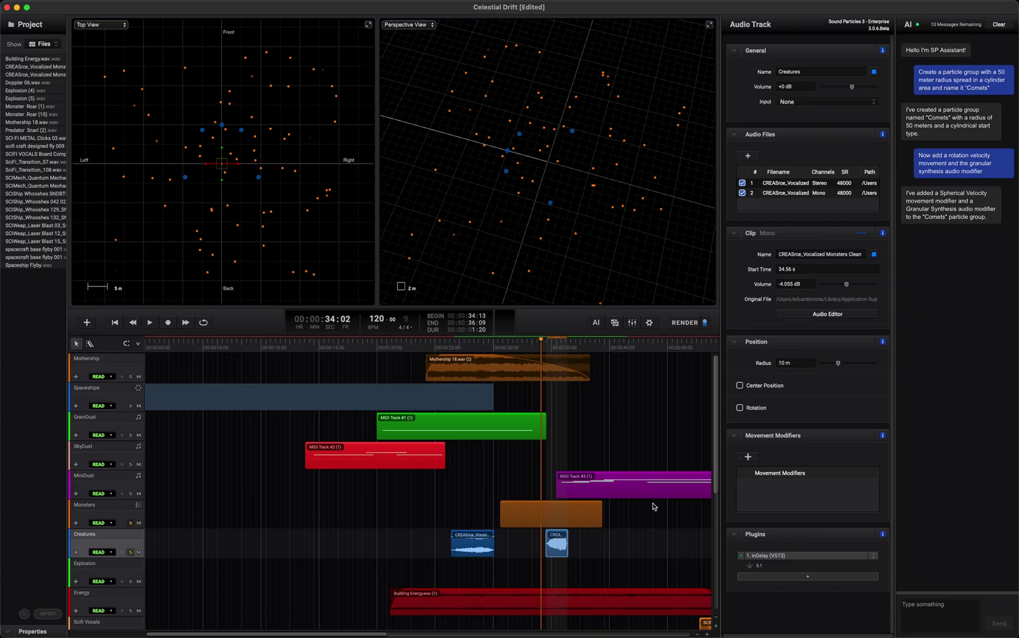
{"action": "double_click", "coordinate": [806, 558]}
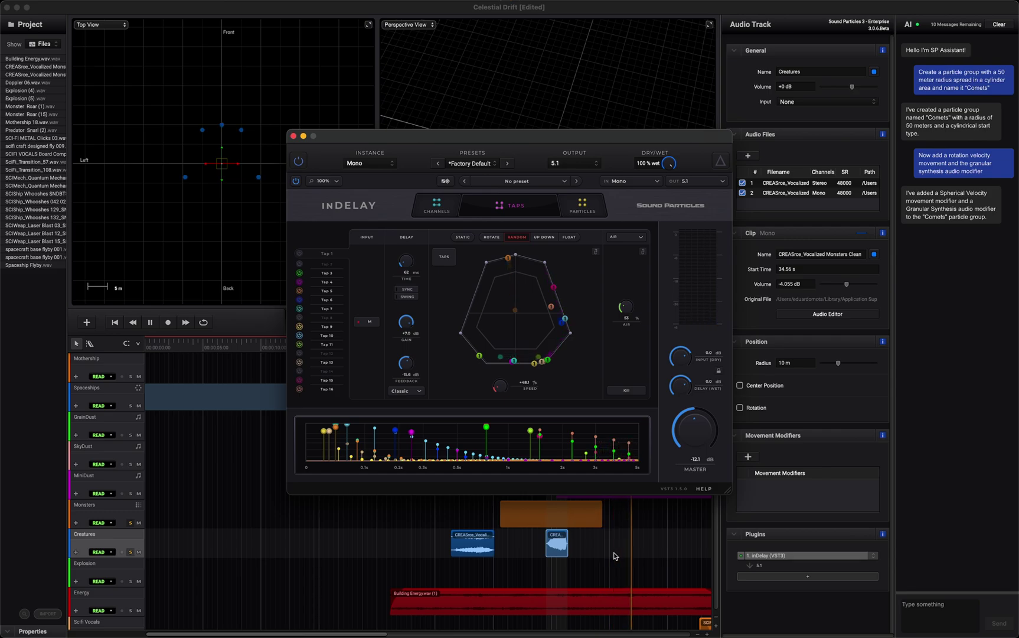
{"action": "key", "text": "space"}
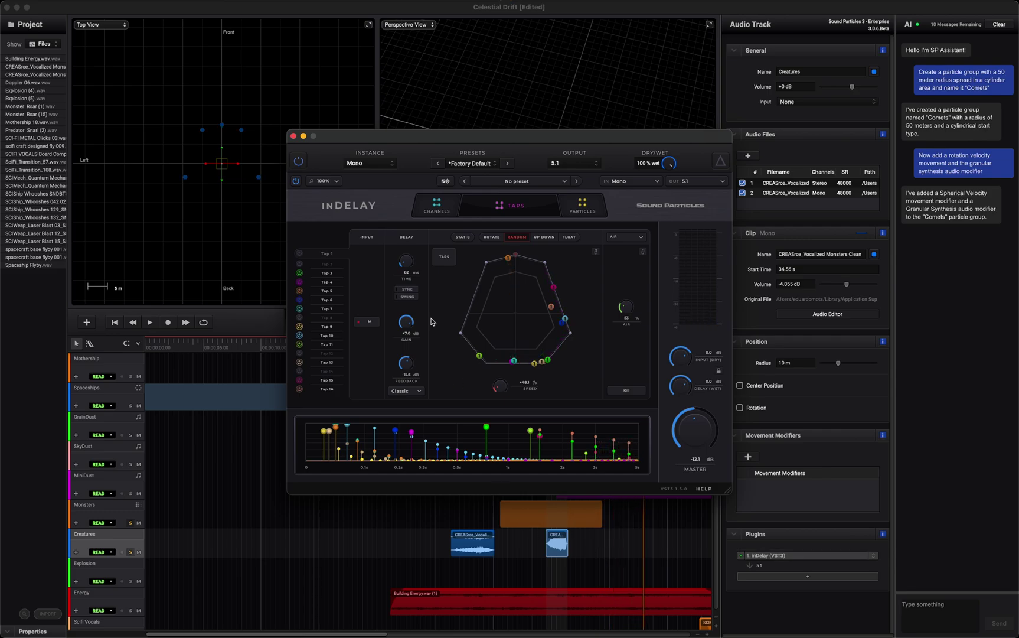
- Close the inDelay window, select Explosion, and solo the MiniDust track
{"action": "left_click", "coordinate": [294, 137]}
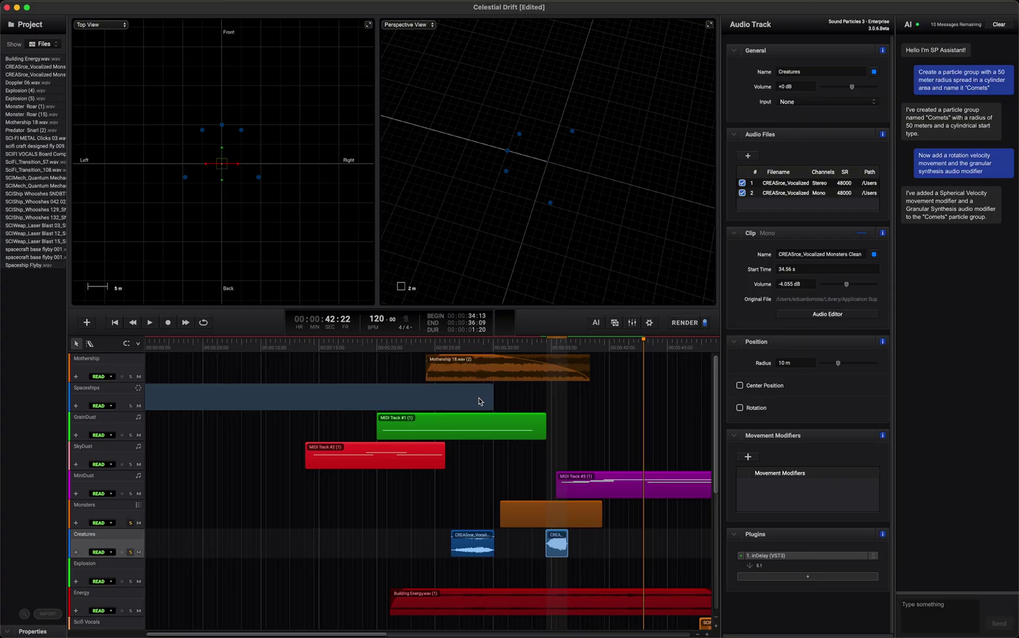
{"action": "left_click", "coordinate": [376, 561]}
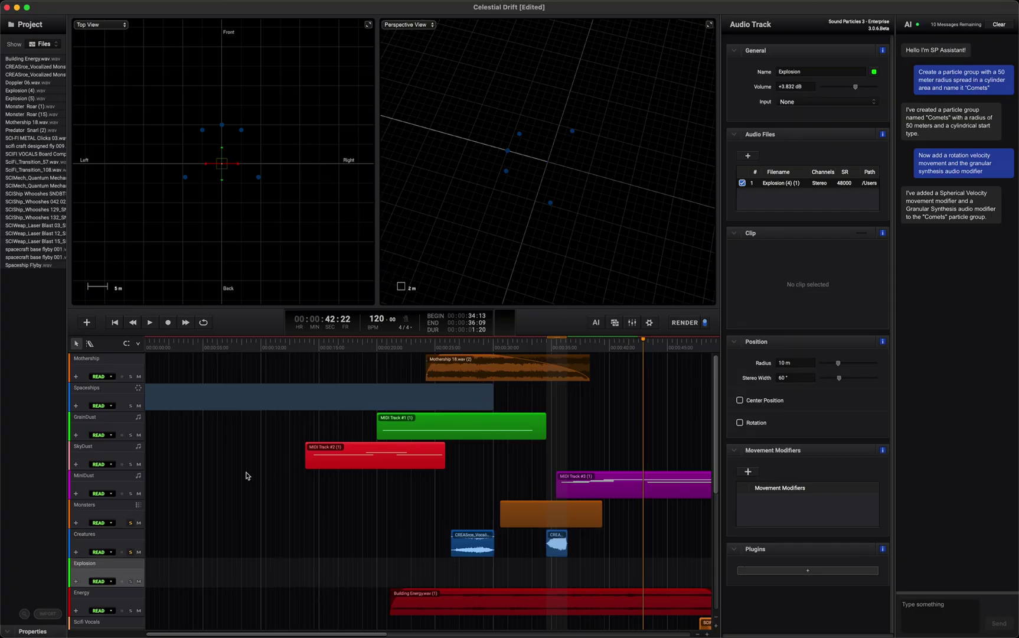
{"action": "left_click", "coordinate": [130, 494]}
- Inspect the SkyDust and GrainDust instrument windows, moving them off the timeline clips
{"action": "left_click", "coordinate": [295, 472]}
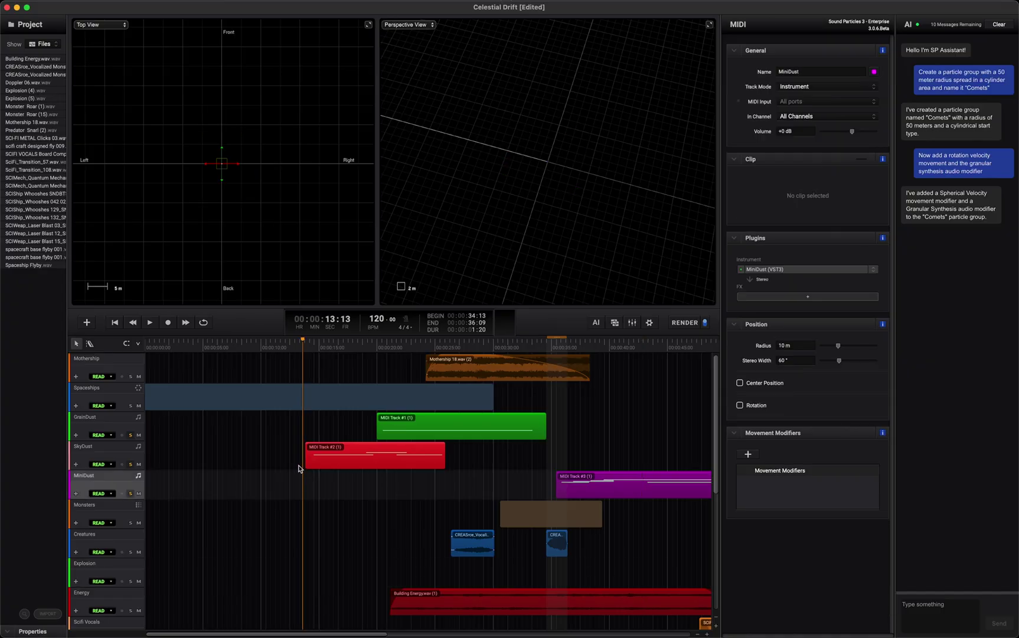
{"action": "left_click", "coordinate": [118, 451]}
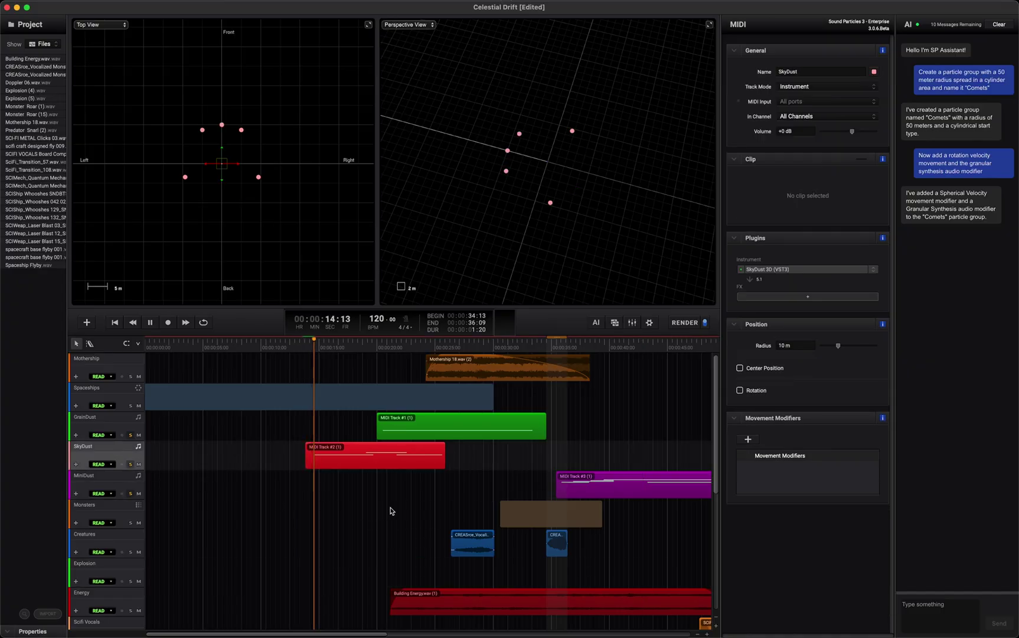
{"action": "double_click", "coordinate": [776, 276]}
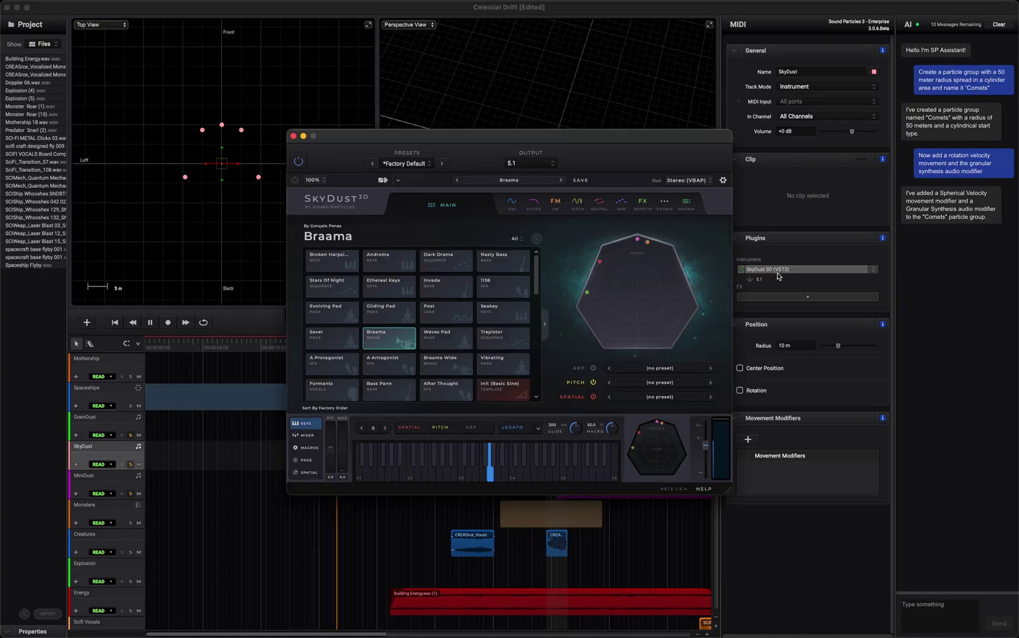
{"action": "left_click_drag", "start_coordinate": [561, 135], "coordinate": [760, 57]}
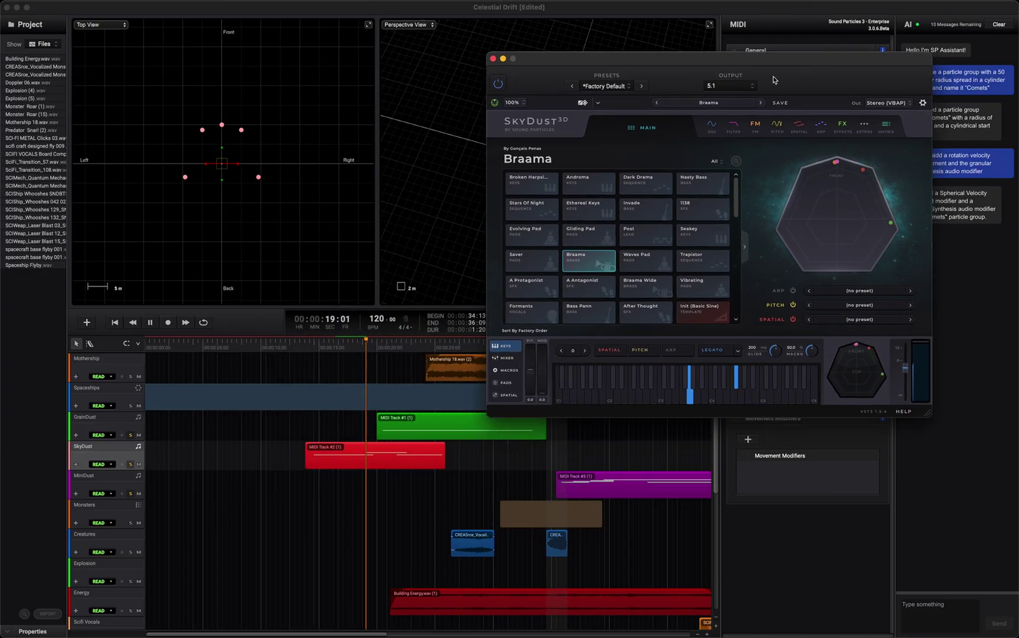
{"action": "left_click", "coordinate": [494, 59]}
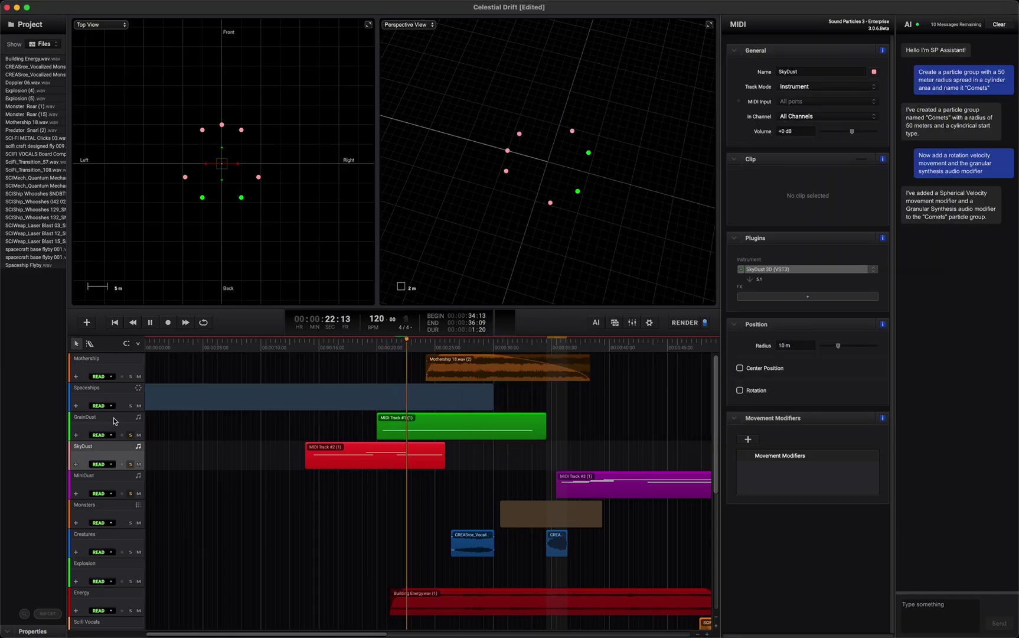
{"action": "double_click", "coordinate": [805, 271]}
{"action": "left_click_drag", "start_coordinate": [622, 140], "coordinate": [413, 50]}
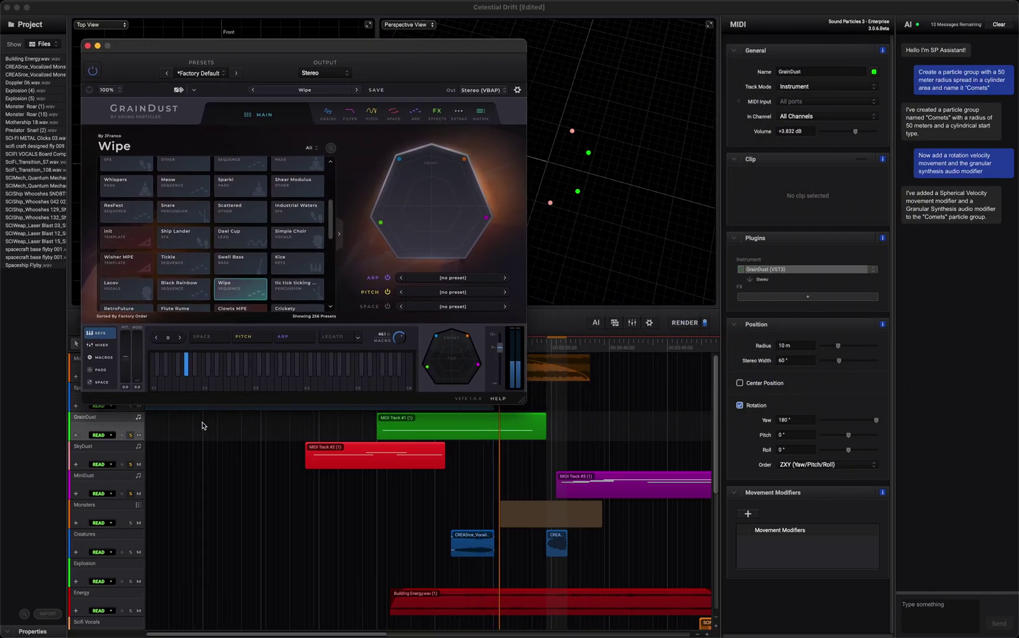
- Open the MiniDust track's MiniDust instrument, move it aside, then close it
{"action": "left_click", "coordinate": [109, 479]}
{"action": "left_click", "coordinate": [109, 478]}
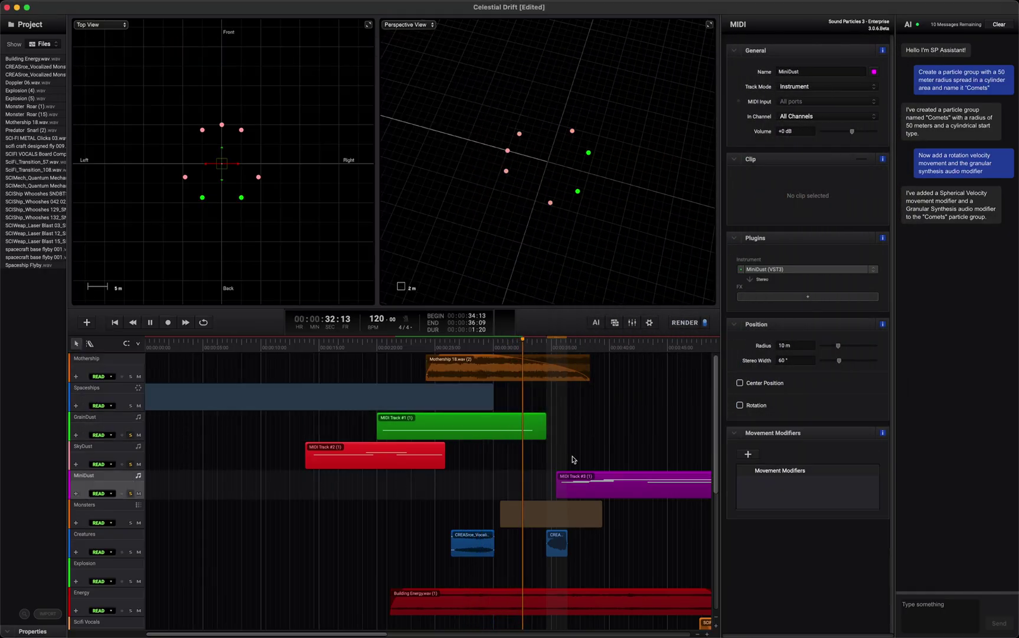
{"action": "double_click", "coordinate": [772, 271]}
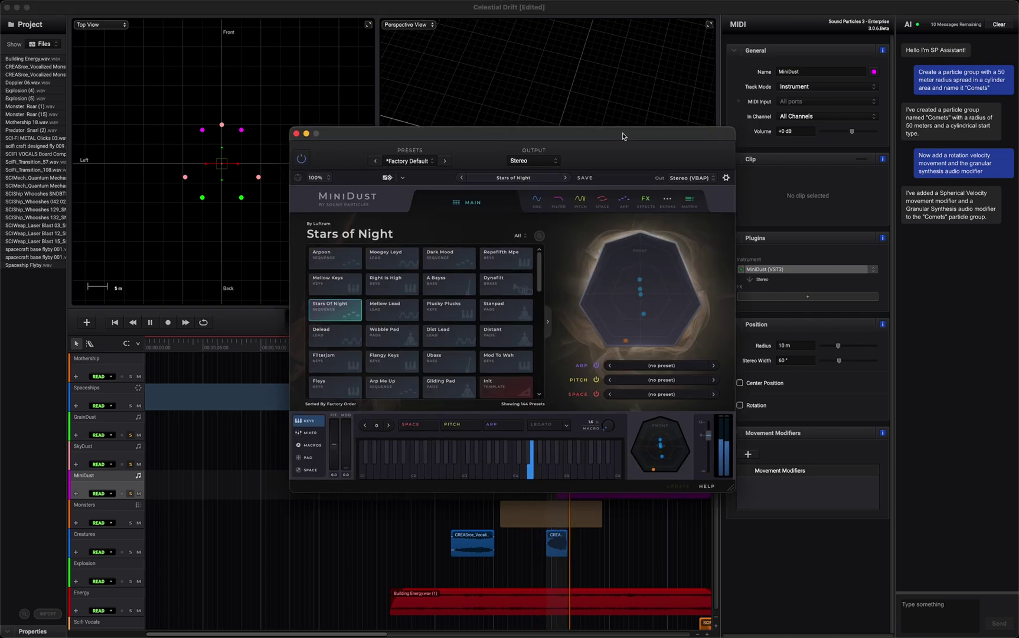
{"action": "left_click_drag", "start_coordinate": [619, 138], "coordinate": [792, 12]}
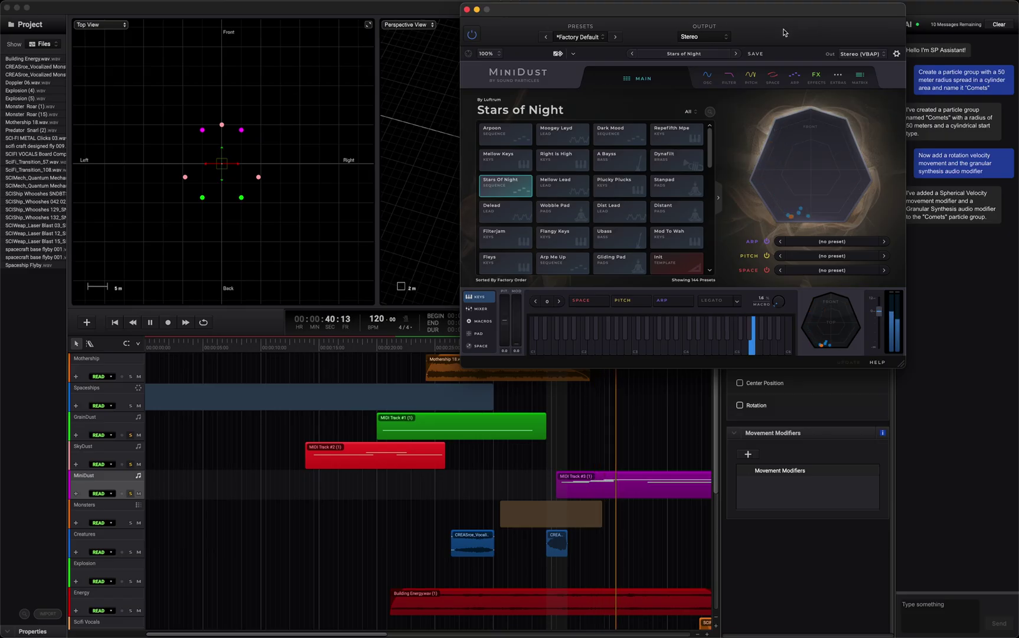
{"action": "left_click", "coordinate": [467, 10]}
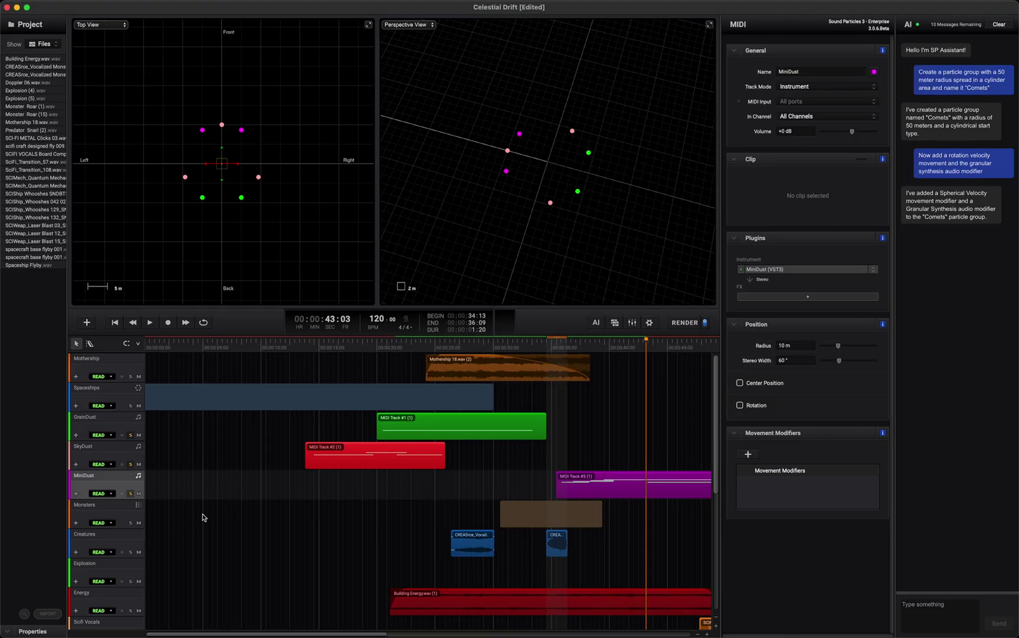
- Unsolo GrainDust, select the Energy track, and scroll down to Fly By and Comets
{"action": "scroll", "coordinate": [108, 535], "scroll_direction": "down", "scroll_amount": 1}
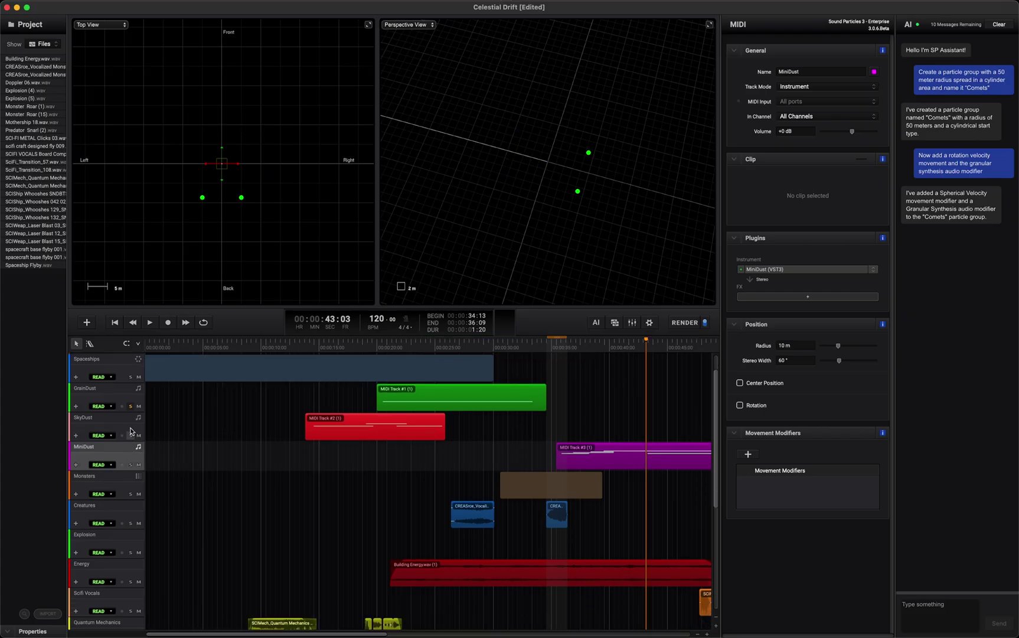
{"action": "left_click", "coordinate": [131, 406]}
{"action": "left_click", "coordinate": [119, 569]}
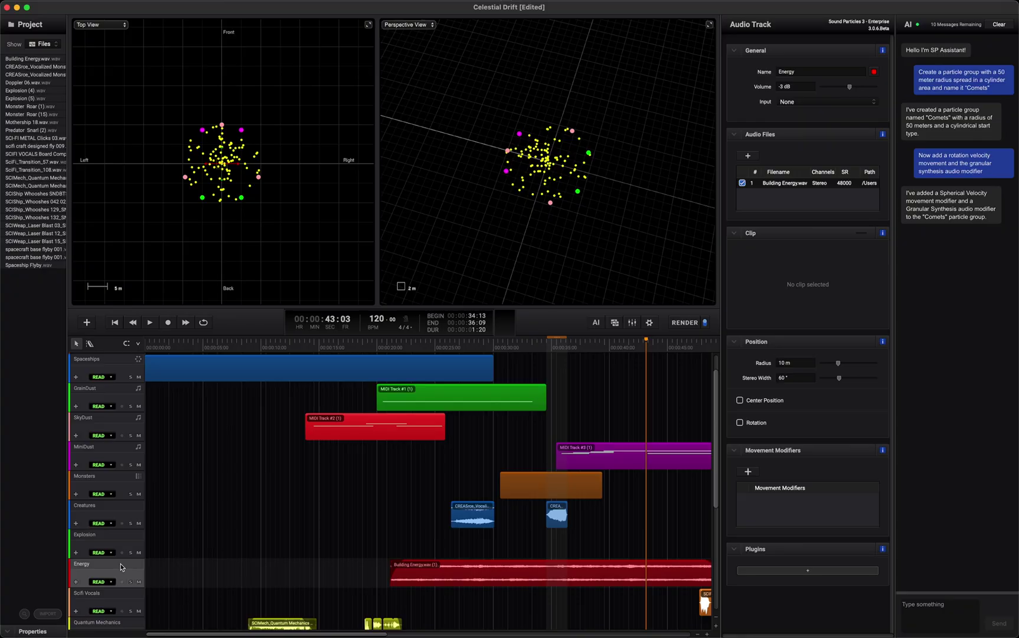
{"action": "scroll", "coordinate": [121, 567], "scroll_direction": "down", "scroll_amount": 2}
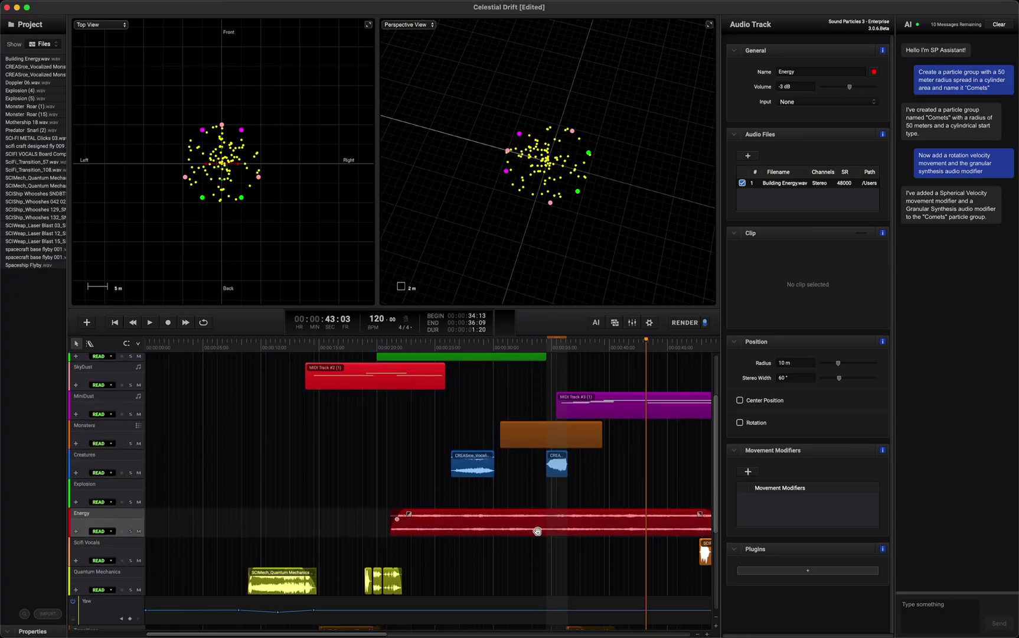
{"action": "scroll", "coordinate": [542, 526], "scroll_direction": "down", "scroll_amount": 4}
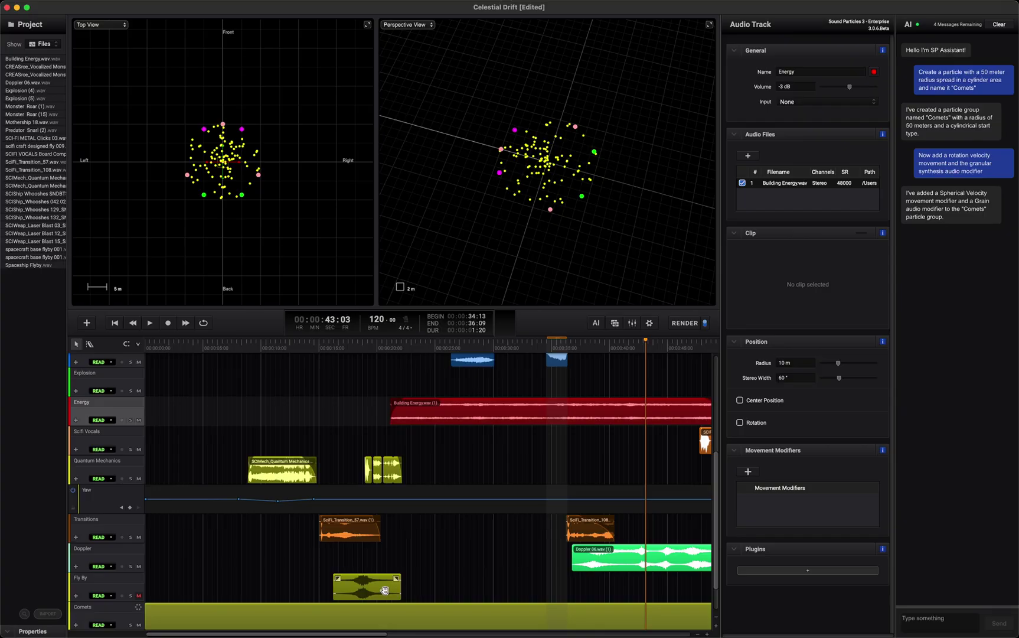
- Give the Fly By clip a 0.726 s fade-in in the Audio Editor
{"action": "double_click", "coordinate": [364, 589]}
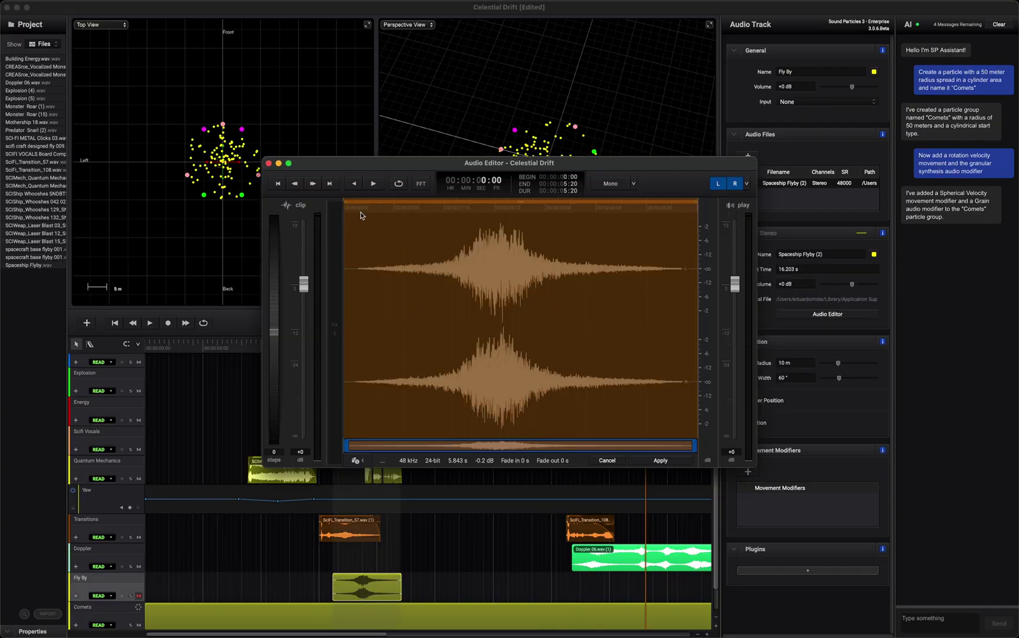
{"action": "left_click_drag", "start_coordinate": [348, 224], "coordinate": [470, 204]}
{"action": "left_click", "coordinate": [269, 163]}
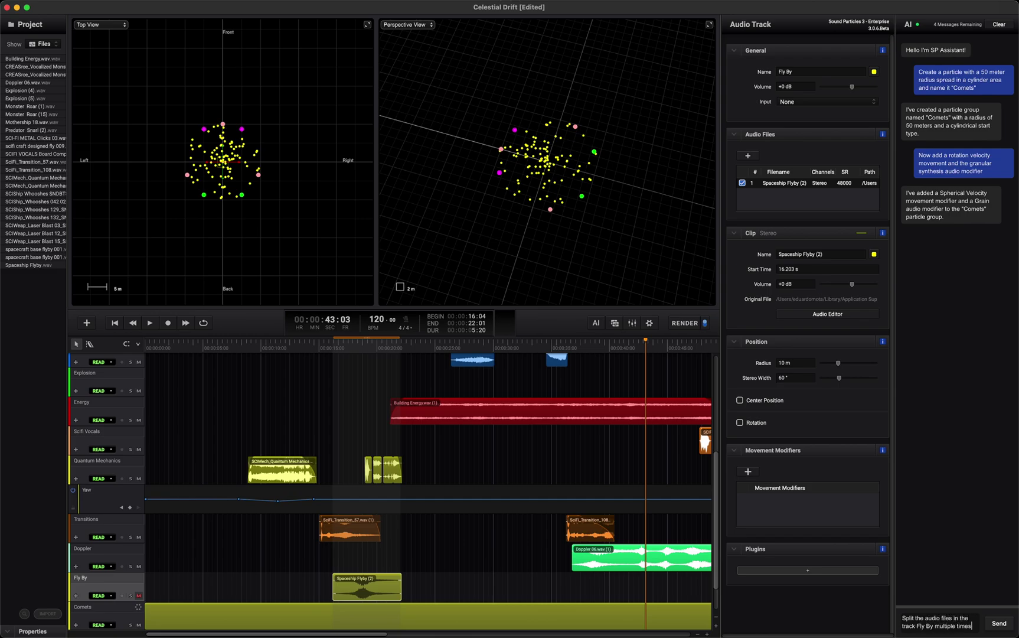
- Send the request to split Fly By at five random points, then select the new pieces
{"action": "type", "text": "with random time intervals"}
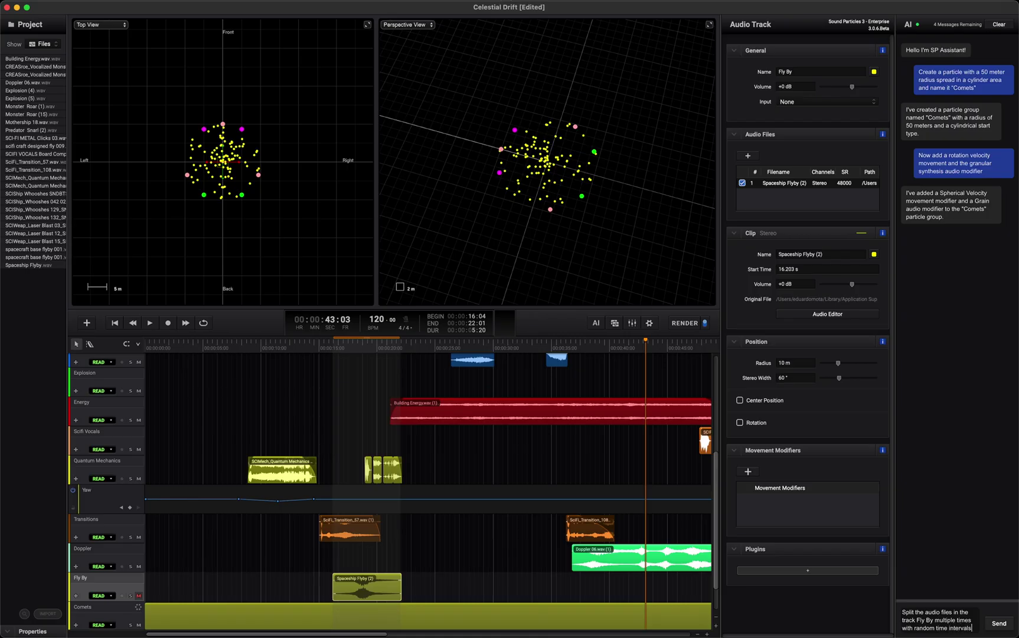
{"action": "key", "text": "Return"}
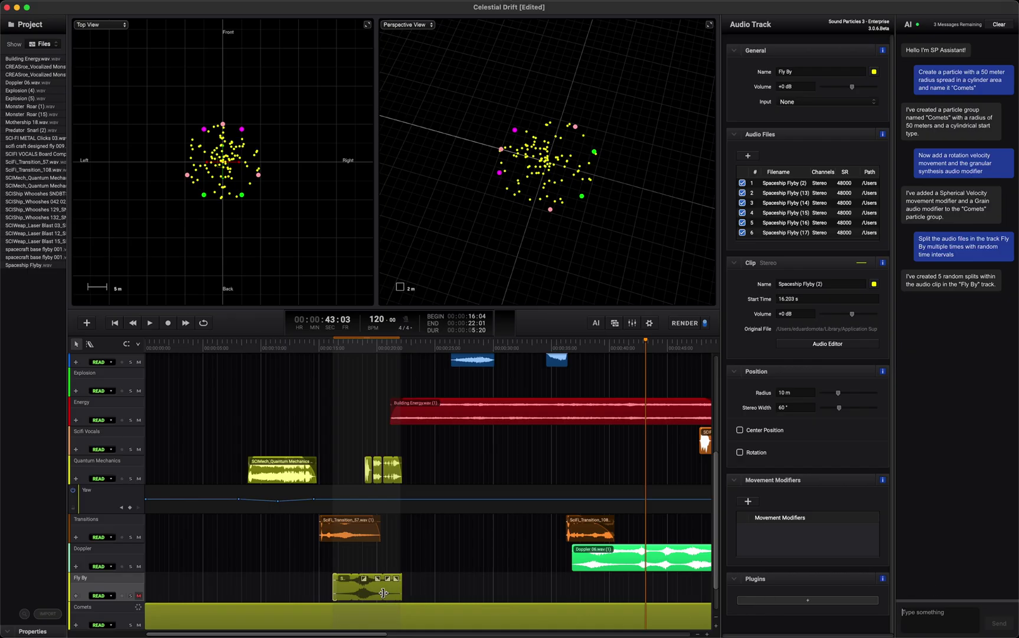
{"action": "left_click", "coordinate": [365, 597]}
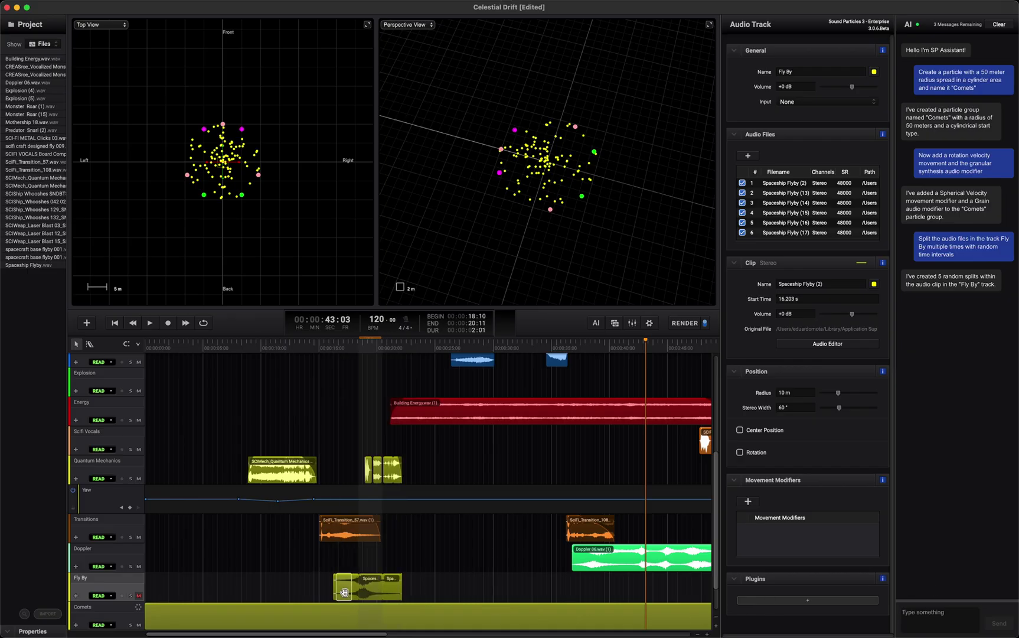
{"action": "left_click", "coordinate": [345, 591]}
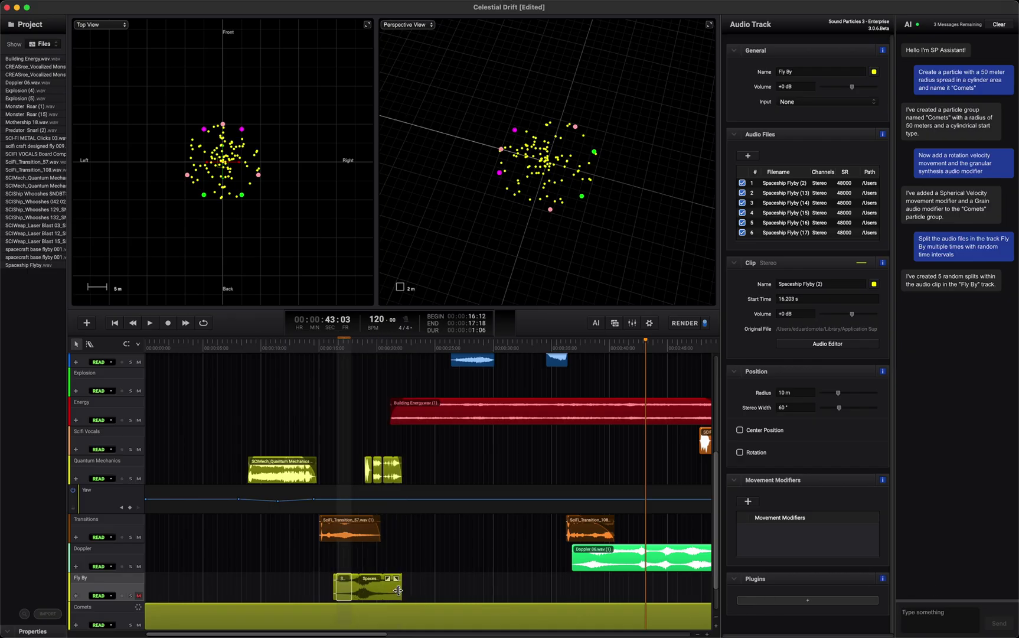
- Scroll the timeline and move the playhead to about 46 seconds
{"action": "scroll", "coordinate": [413, 583], "scroll_direction": "down", "scroll_amount": 1}
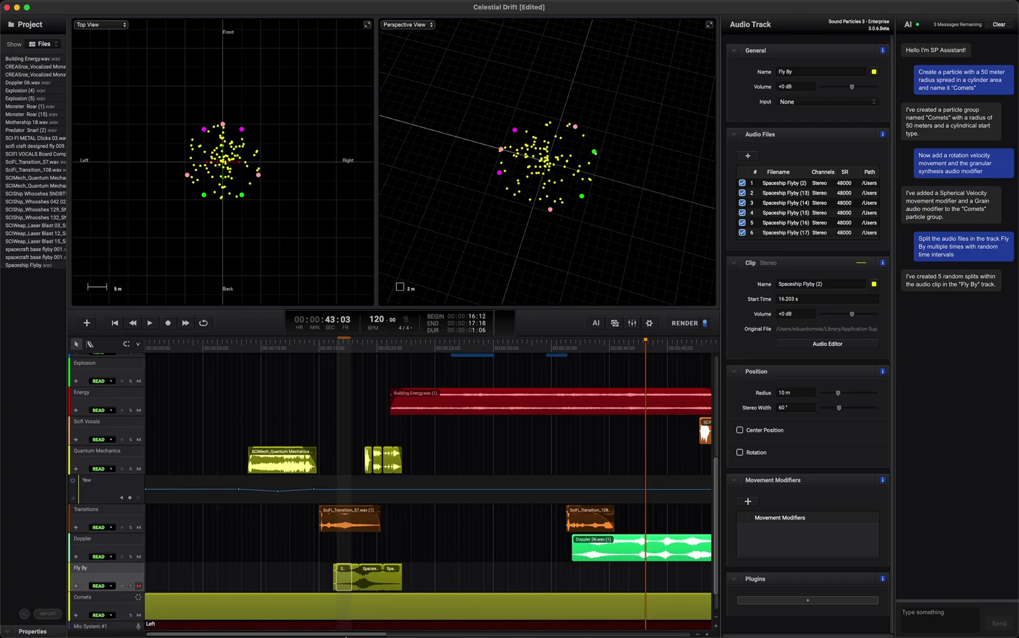
{"action": "scroll", "coordinate": [426, 501], "scroll_direction": "right", "scroll_amount": 10}
{"action": "scroll", "coordinate": [425, 501], "scroll_direction": "up", "scroll_amount": 2}
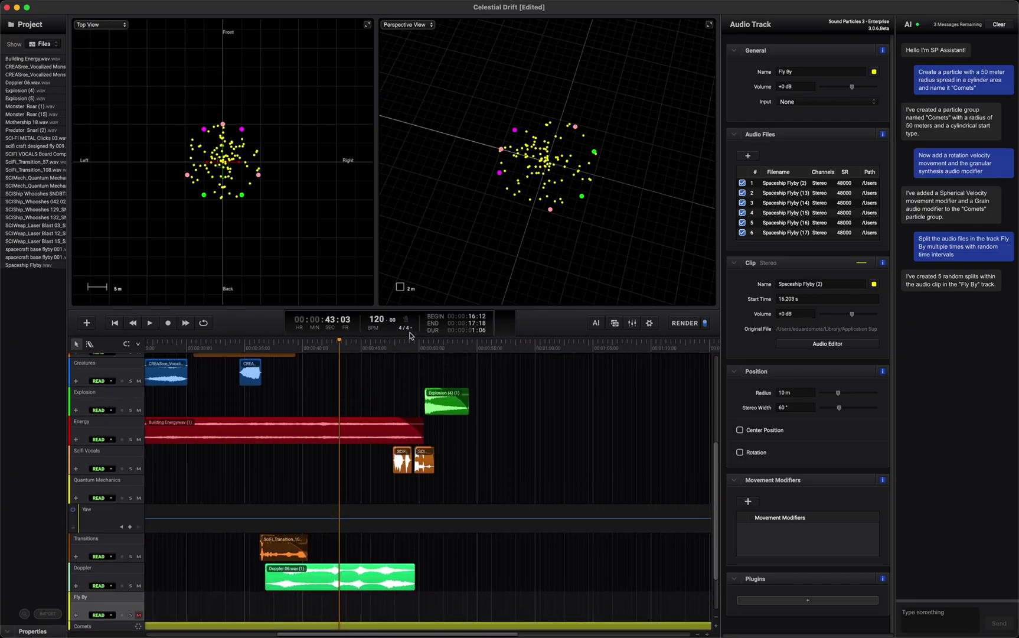
{"action": "left_click", "coordinate": [381, 346]}
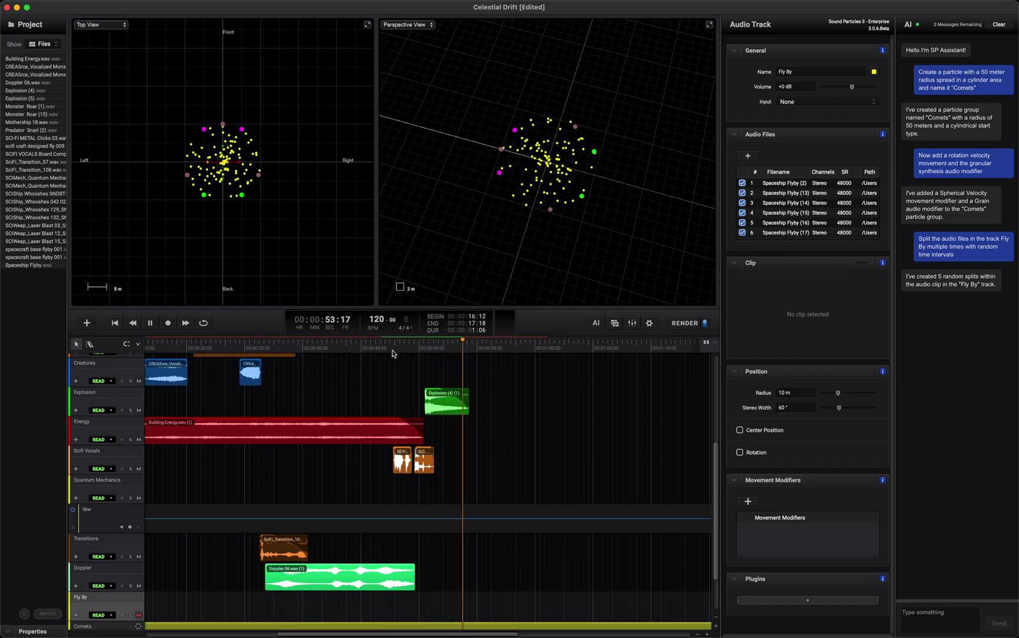
- Stop playback, keep Mic System #1 on Stereo output, nudge it slightly left of centre, and rewind to start
{"action": "key", "text": "space"}
{"action": "scroll", "coordinate": [200, 535], "scroll_direction": "down", "scroll_amount": 3}
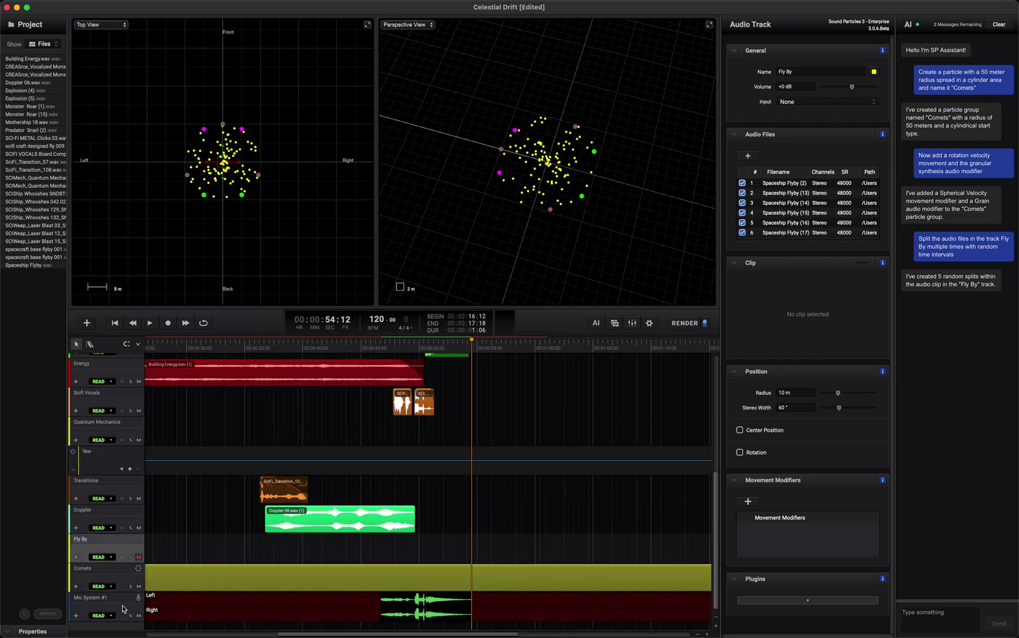
{"action": "left_click", "coordinate": [102, 603]}
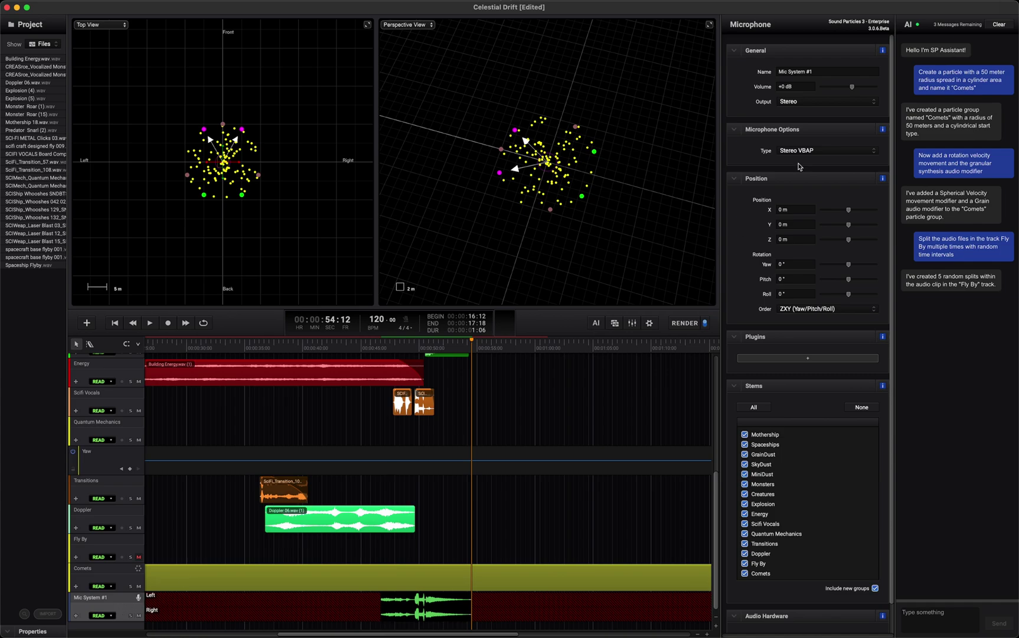
{"action": "left_click", "coordinate": [807, 109]}
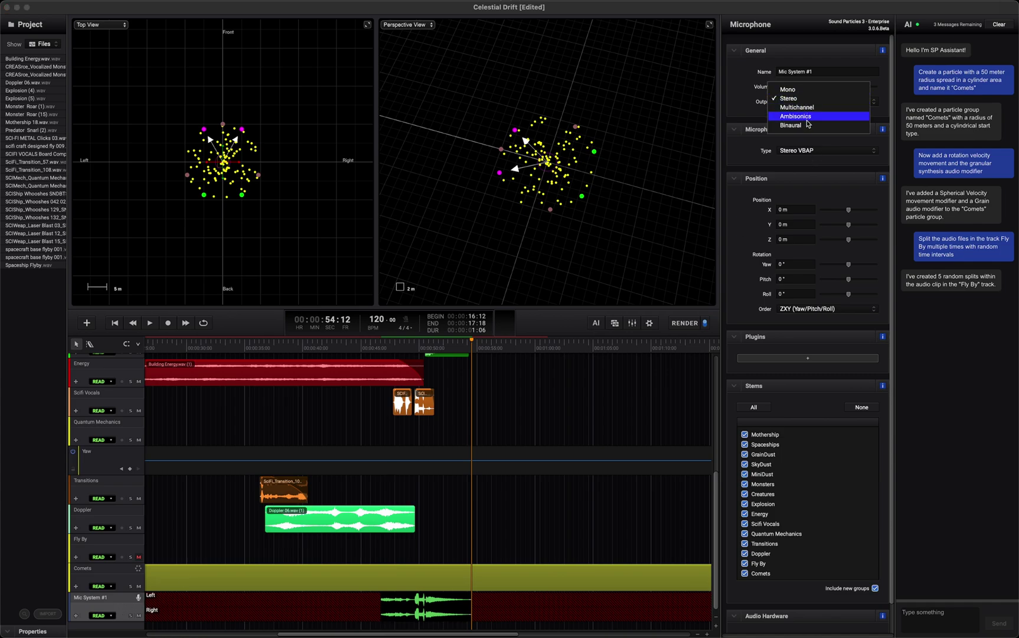
{"action": "left_click", "coordinate": [742, 99]}
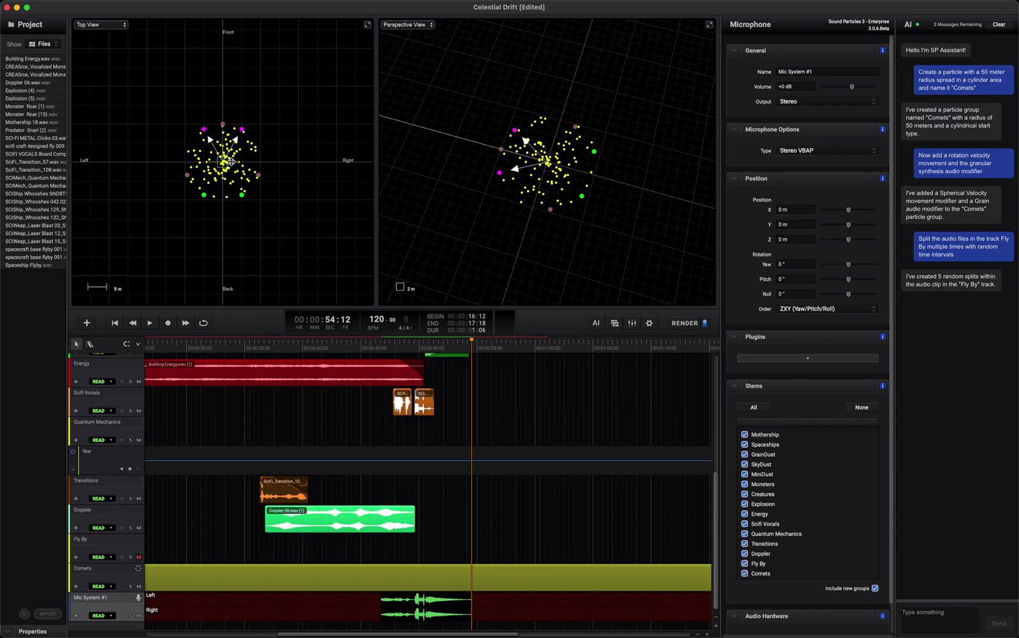
{"action": "mouse_move", "coordinate": [229, 160]}
{"action": "left_mouse_down"}
{"action": "mouse_move", "coordinate": [246, 159]}
{"action": "mouse_move", "coordinate": [231, 151]}
{"action": "mouse_move", "coordinate": [207, 166]}
{"action": "mouse_move", "coordinate": [223, 160]}
{"action": "left_mouse_up"}
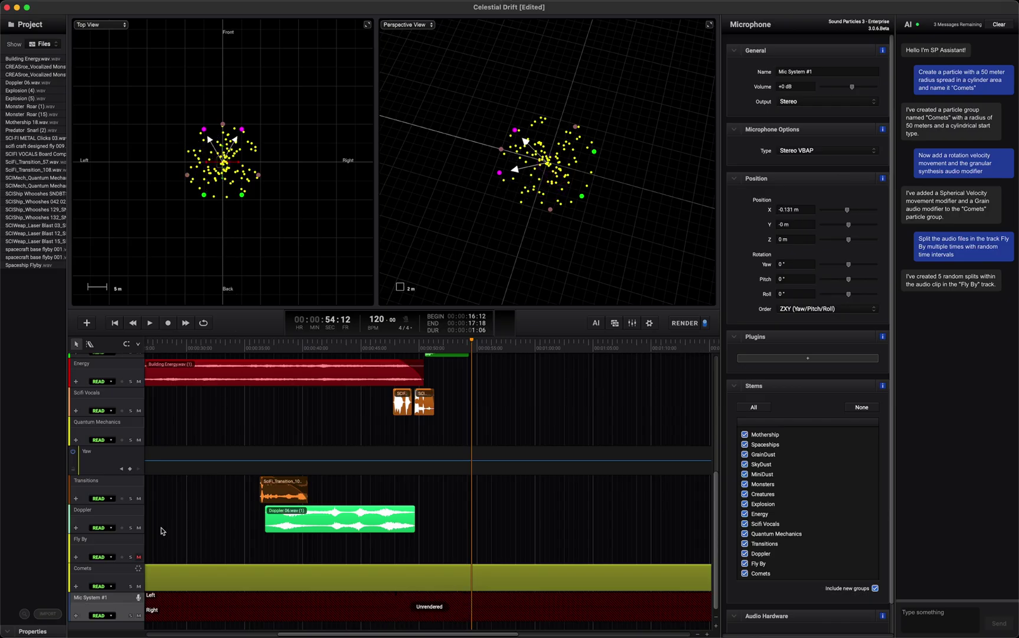
{"action": "left_click", "coordinate": [116, 323]}
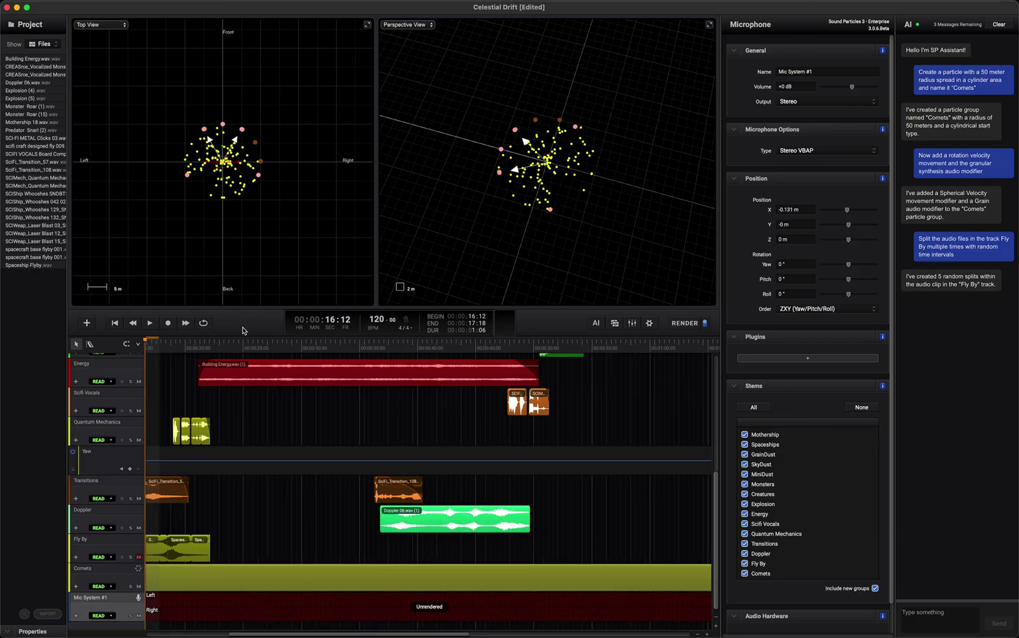
- Scroll the track list back up to the top
{"action": "scroll", "coordinate": [259, 413], "scroll_direction": "up", "scroll_amount": 8}
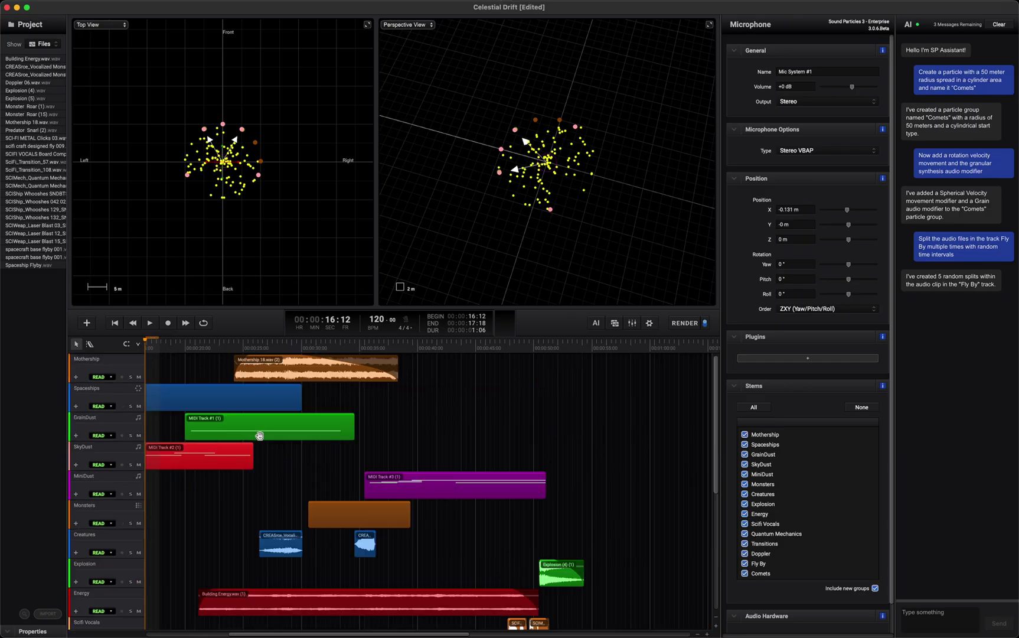